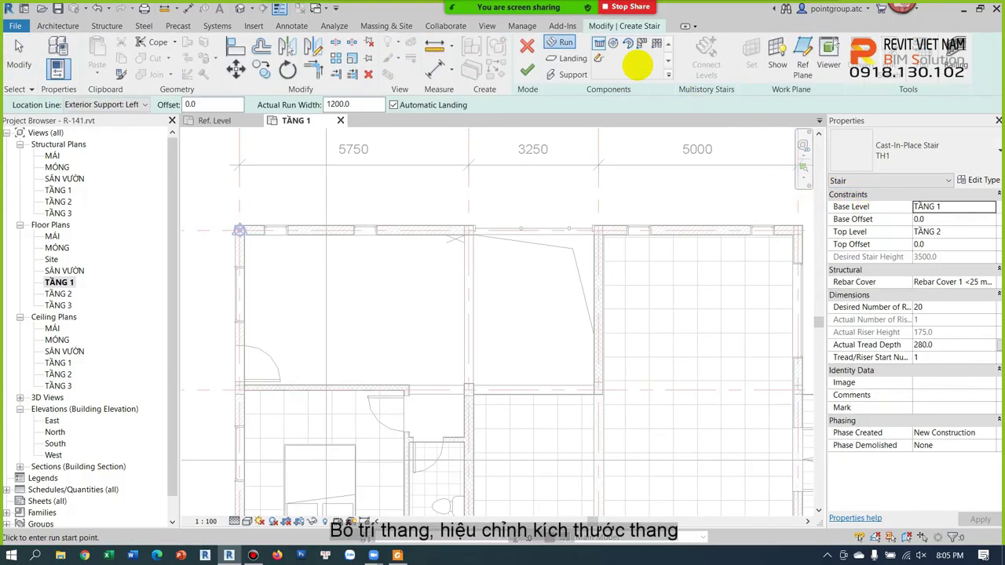
Choose the U-shaped winder run with 21 risers and 275 tread depth, and place it in the stairwell
left_click(655, 45)
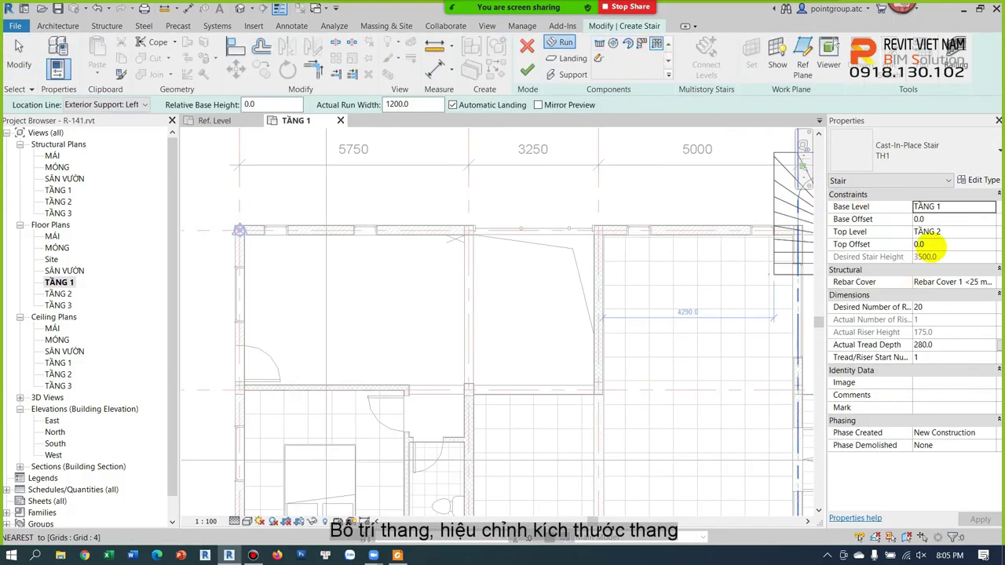
left_click(934, 308)
type("21")
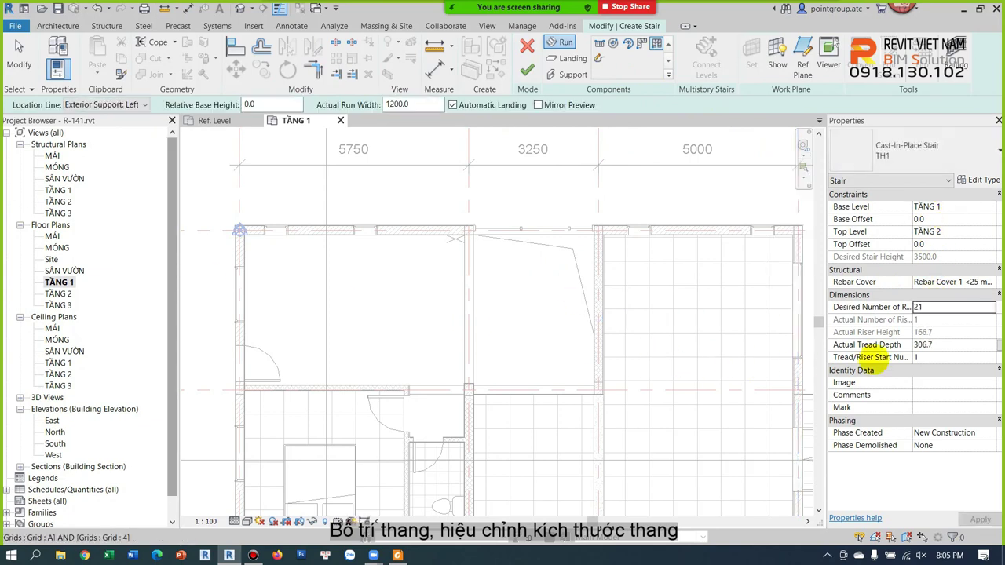
left_click(946, 346)
type("275")
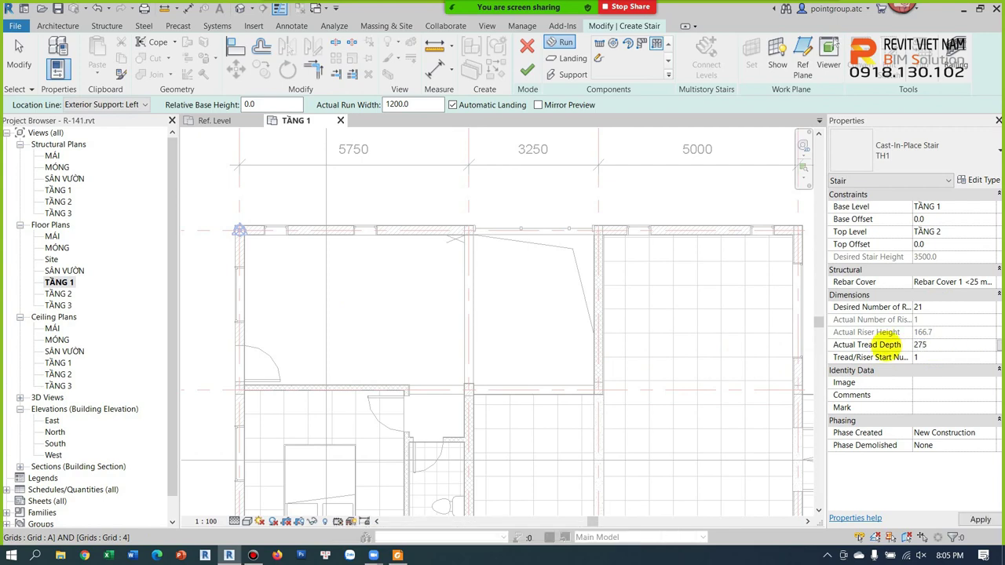
scroll(471, 355, "up", 2)
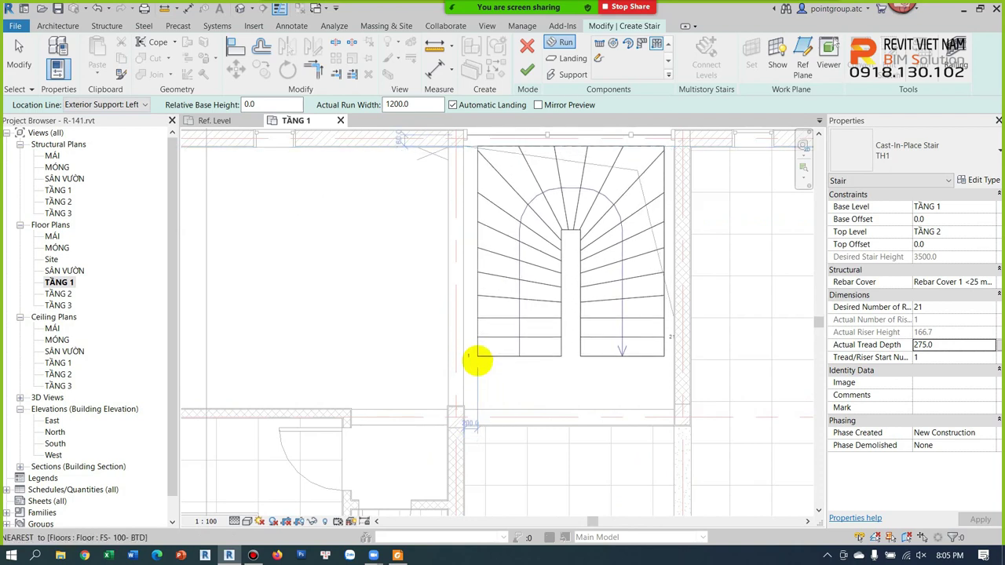
left_click(478, 359)
Widen the U-shaped stair outward to the left and right stairwell walls
key("Escape")
scroll(648, 205, "up", 2)
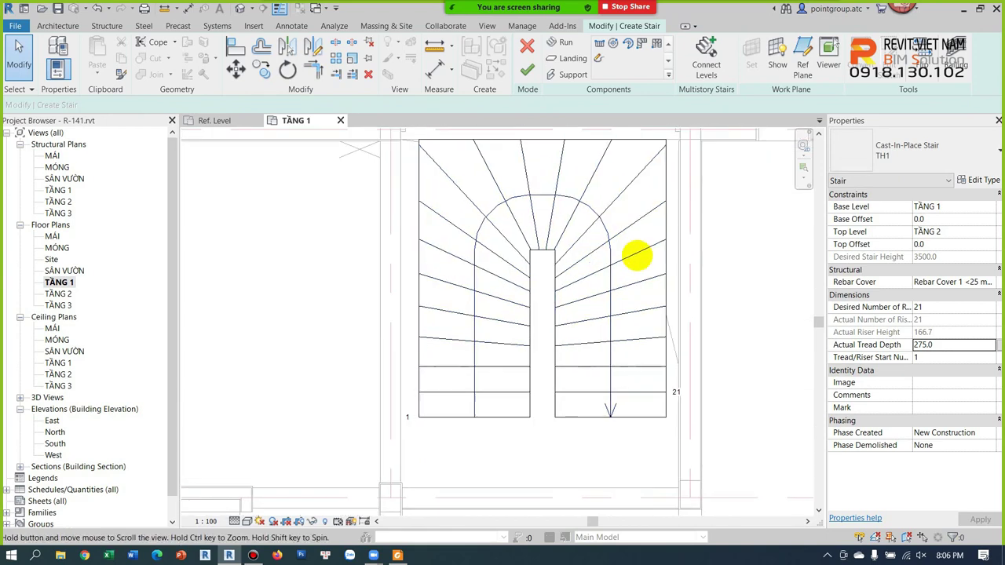
left_click(634, 337)
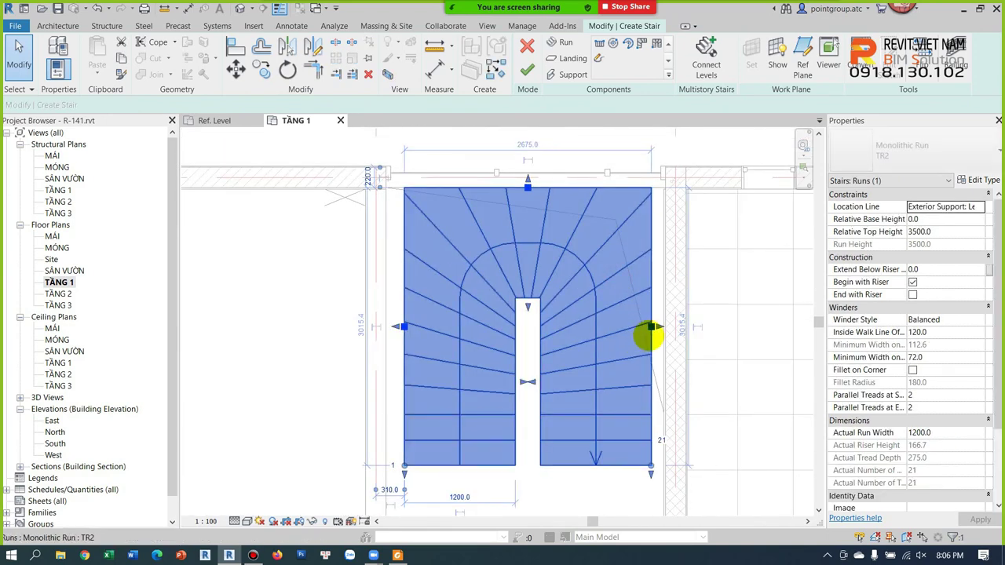
left_click_drag(652, 326, 666, 322)
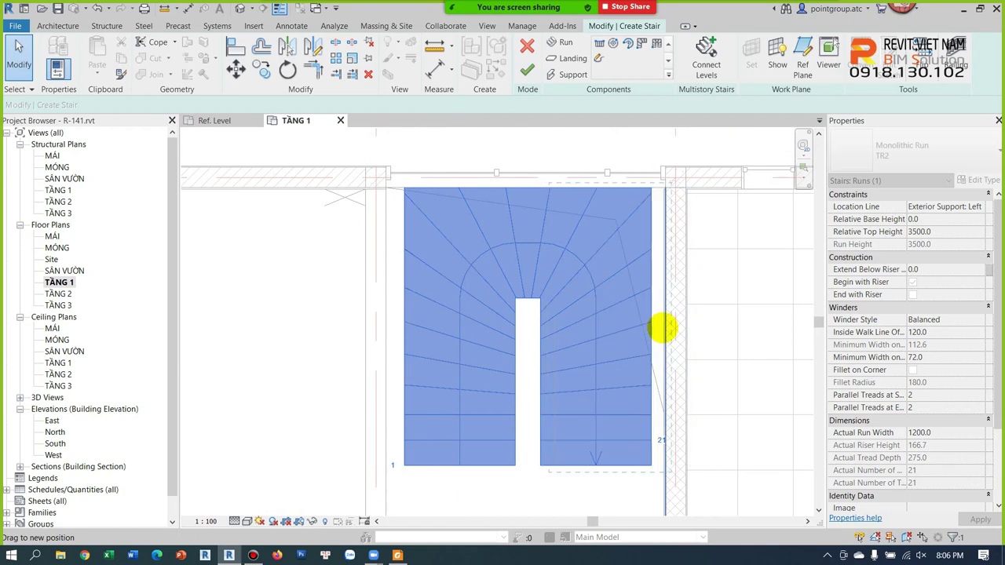
left_click_drag(404, 325, 391, 323)
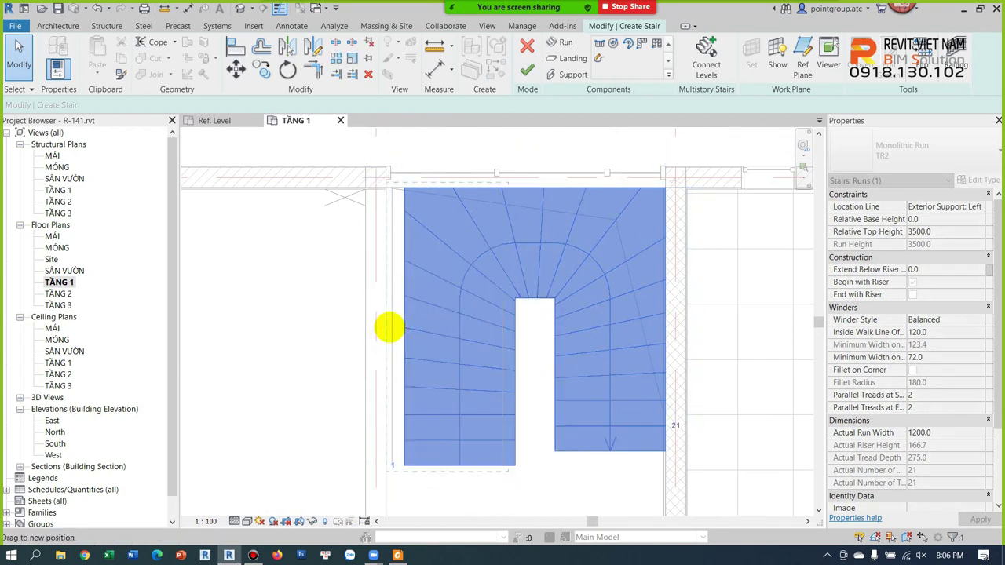
left_click(524, 336)
Narrow both flights to a 1027.2 run width and finish the stair edit
left_click(556, 367)
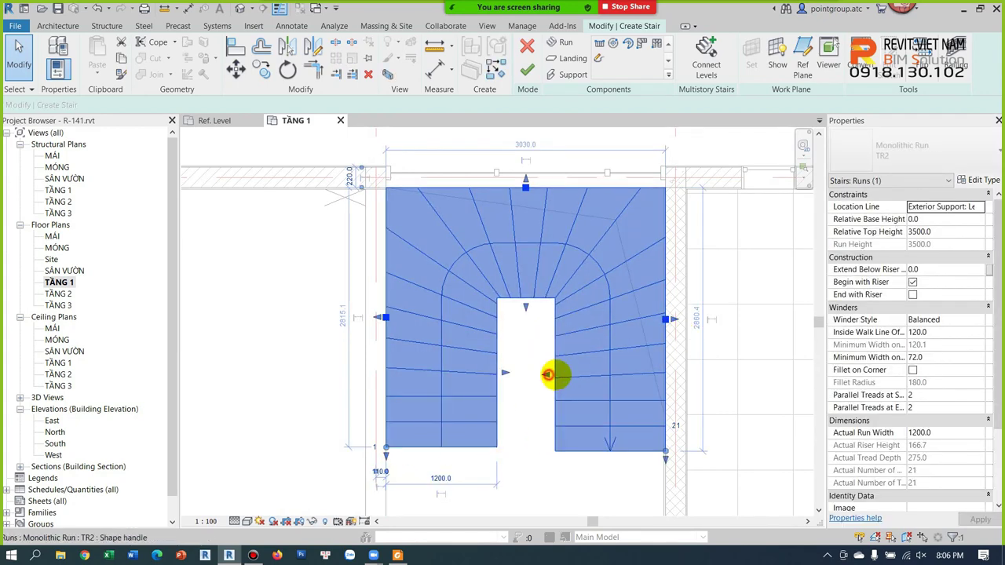
left_click_drag(548, 374, 563, 379)
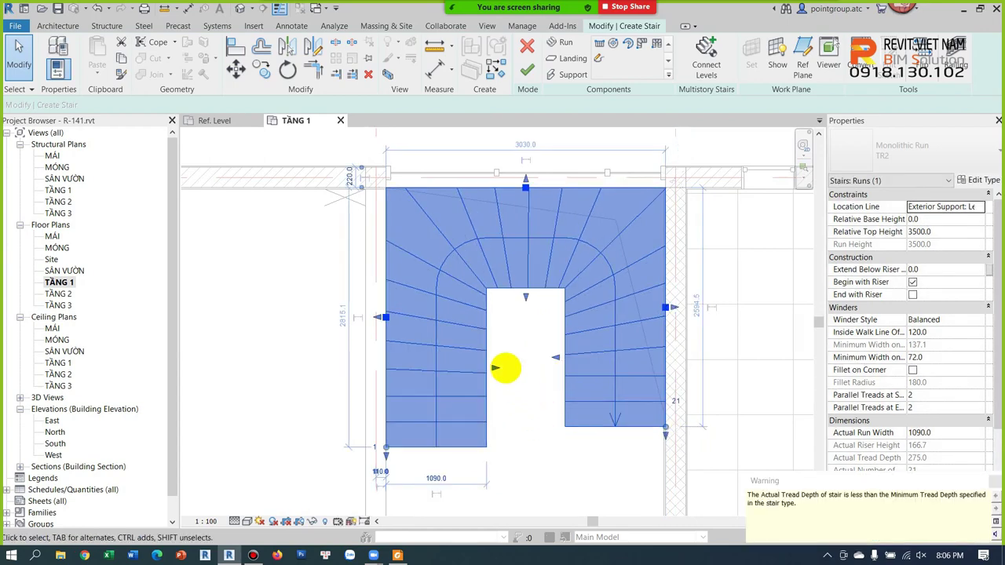
left_click_drag(482, 362, 489, 354)
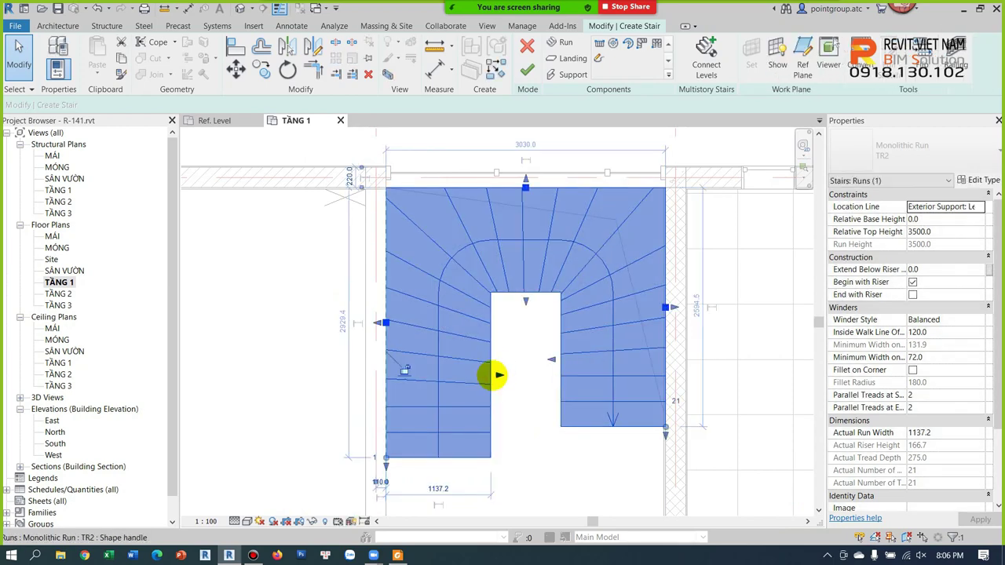
left_click_drag(491, 375, 487, 370)
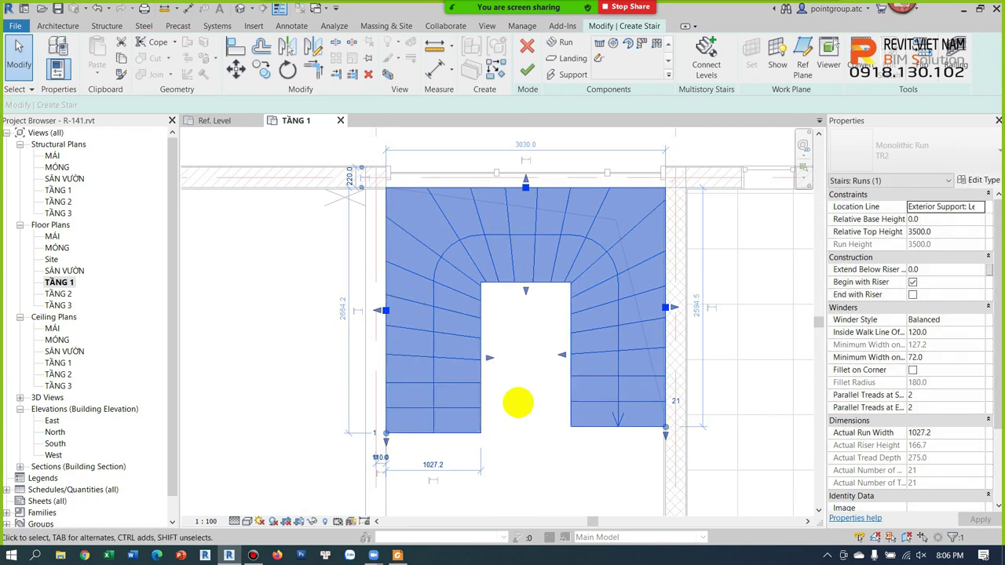
left_click(518, 401)
scroll(528, 388, "down", 3)
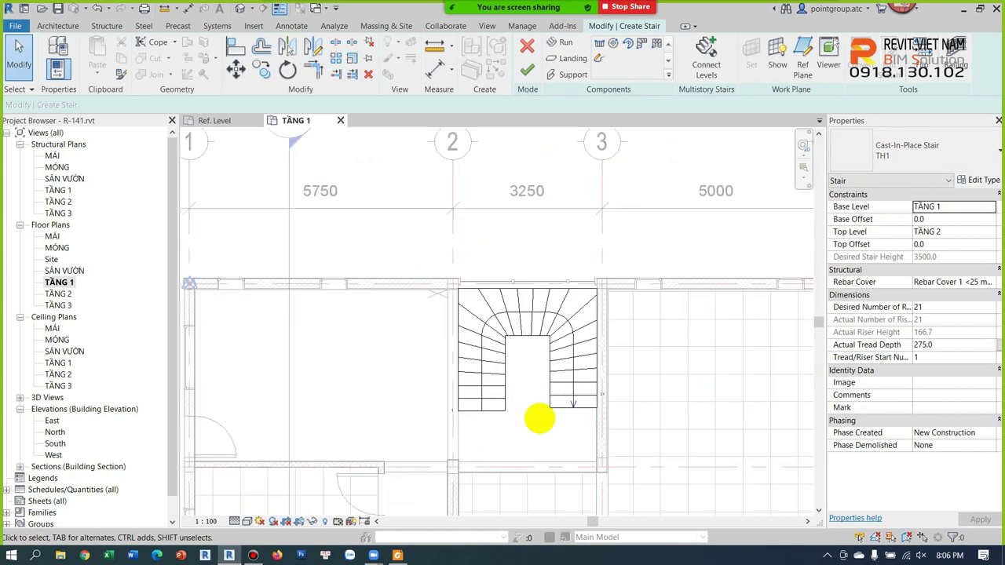
left_click(528, 66)
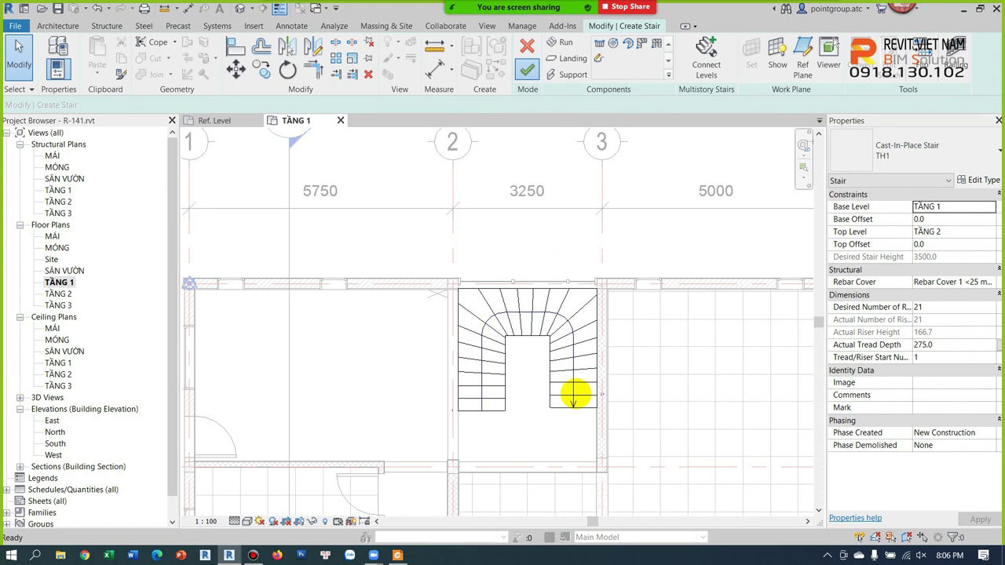
scroll(574, 393, "up", 3)
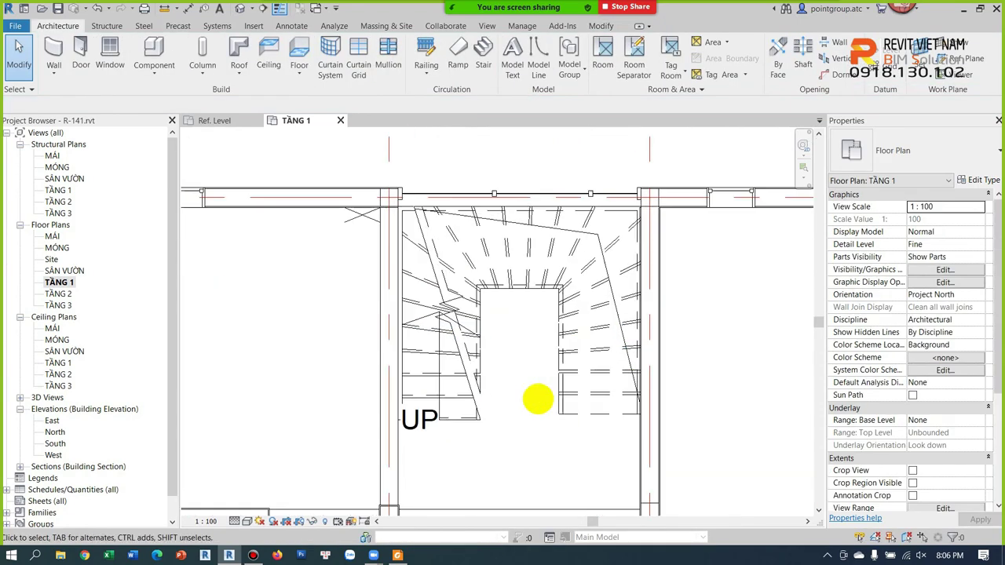
Draw a horizontal reference plane (RP) along the first run's foot, past the right wall
left_click(590, 345)
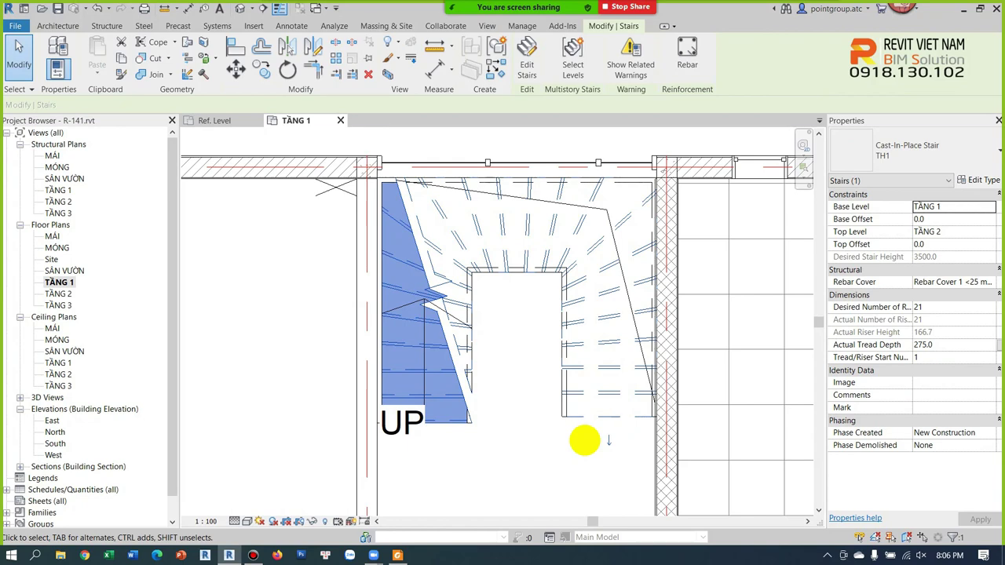
key("Escape")
scroll(524, 462, "down", 2)
middle_click_drag(511, 429, 511, 382)
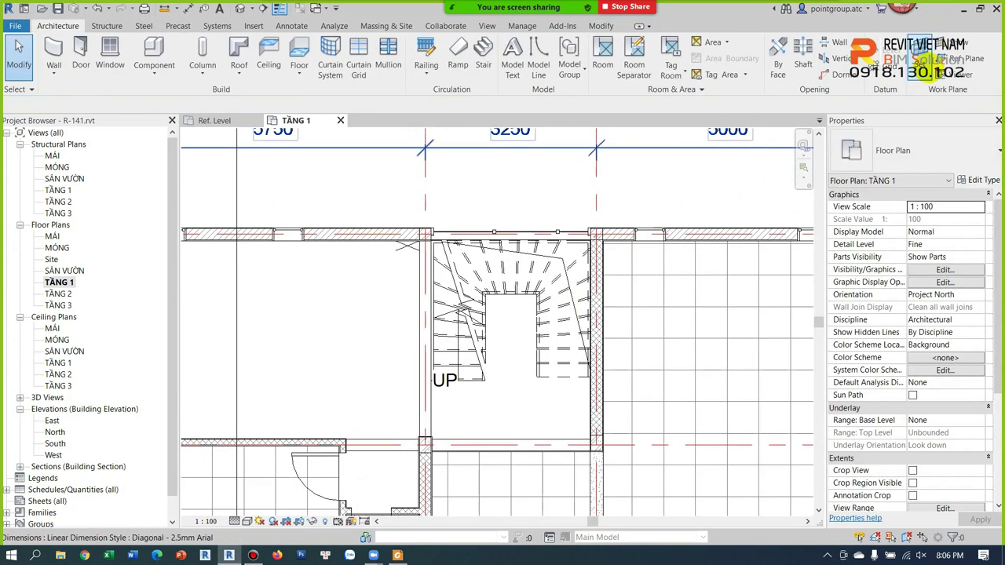
key("r")
key("p")
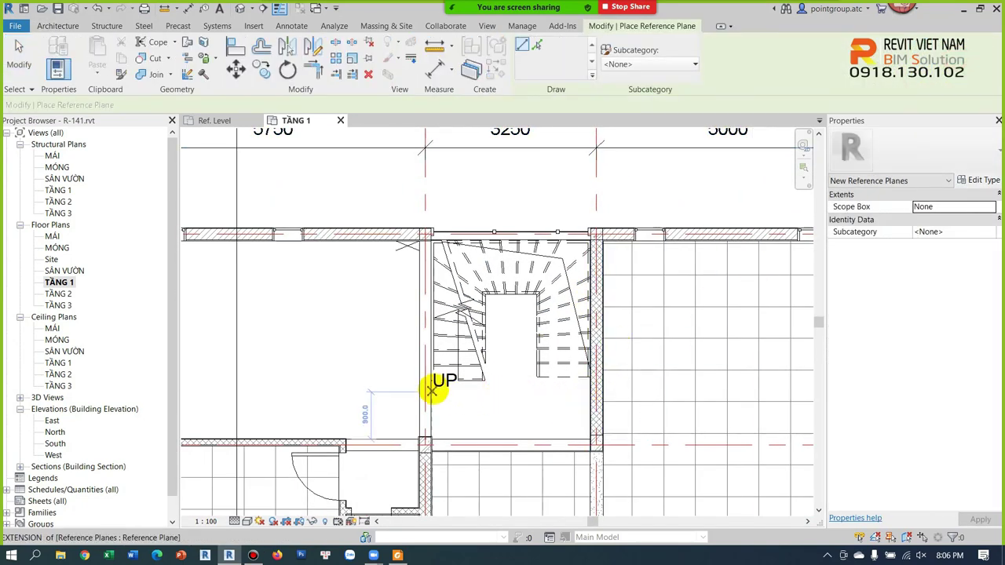
left_click(436, 381)
left_click(696, 379)
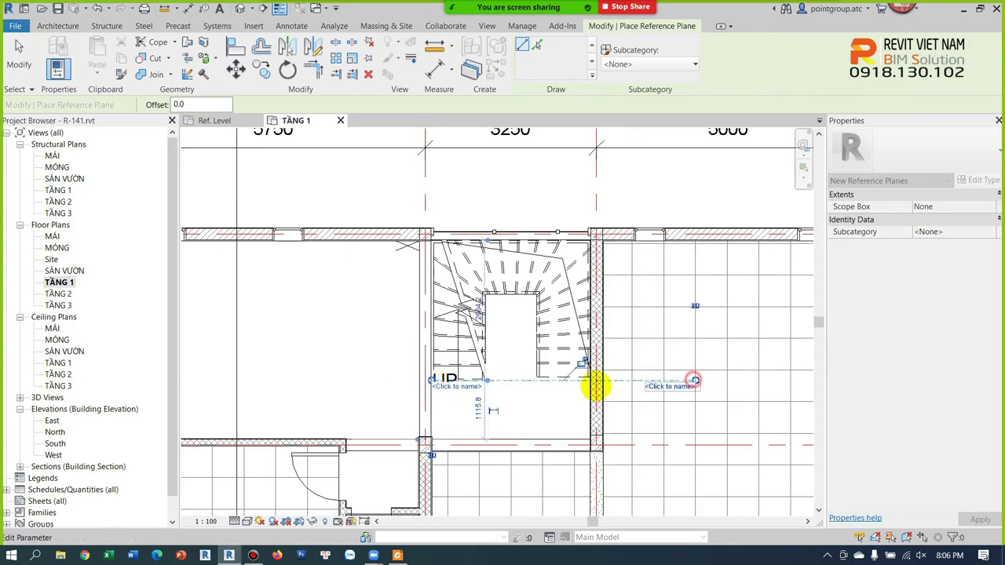
scroll(562, 384, "up", 3)
key("Escape")
Extend the reference plane's left end further out past the left wall
left_click(484, 376)
key("Escape")
left_click(591, 380)
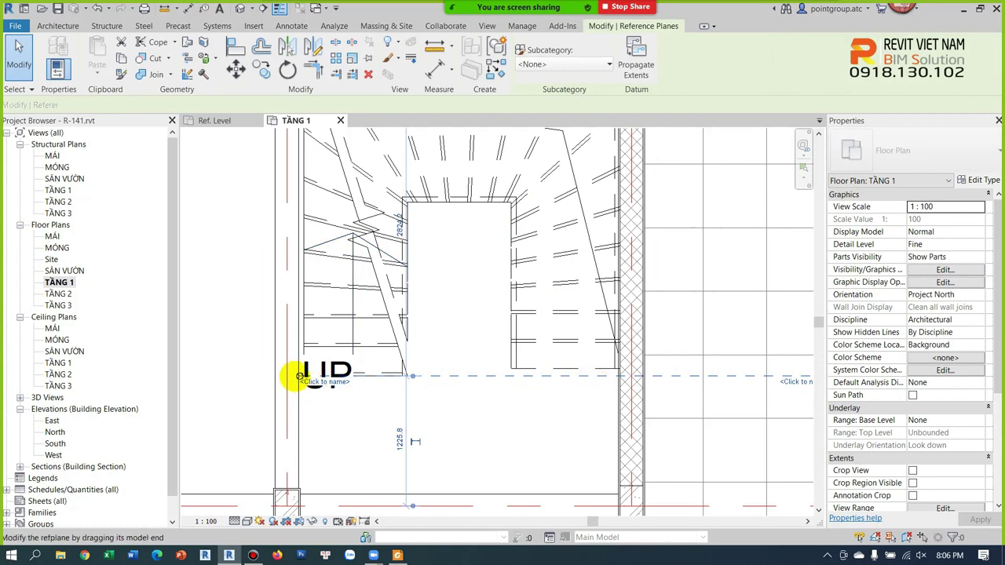
left_click_drag(299, 375, 198, 376)
key("Escape")
scroll(556, 384, "up", 2)
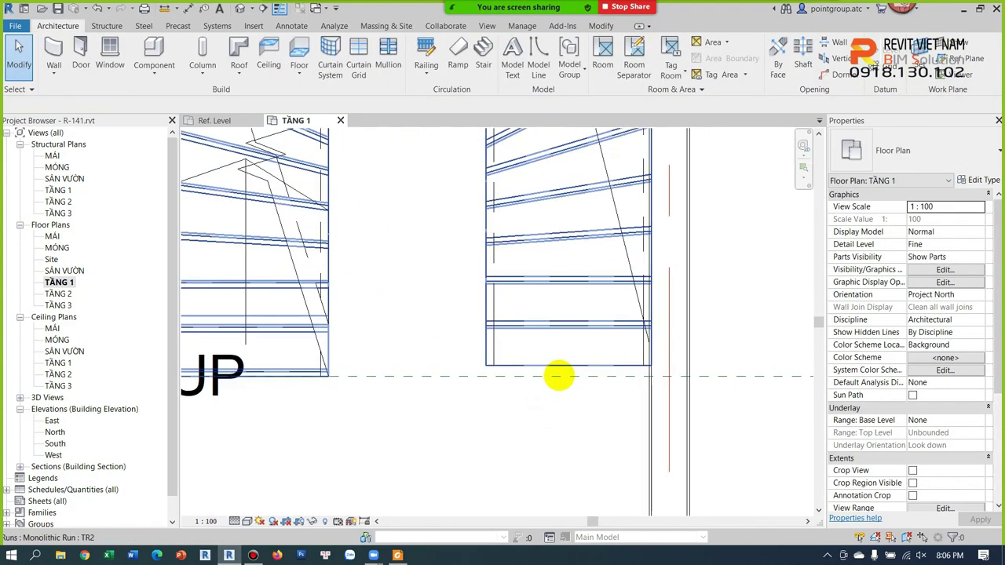
Check the stair's first run against the reference plane and begin a building section
left_click(571, 367)
scroll(542, 392, "down", 1)
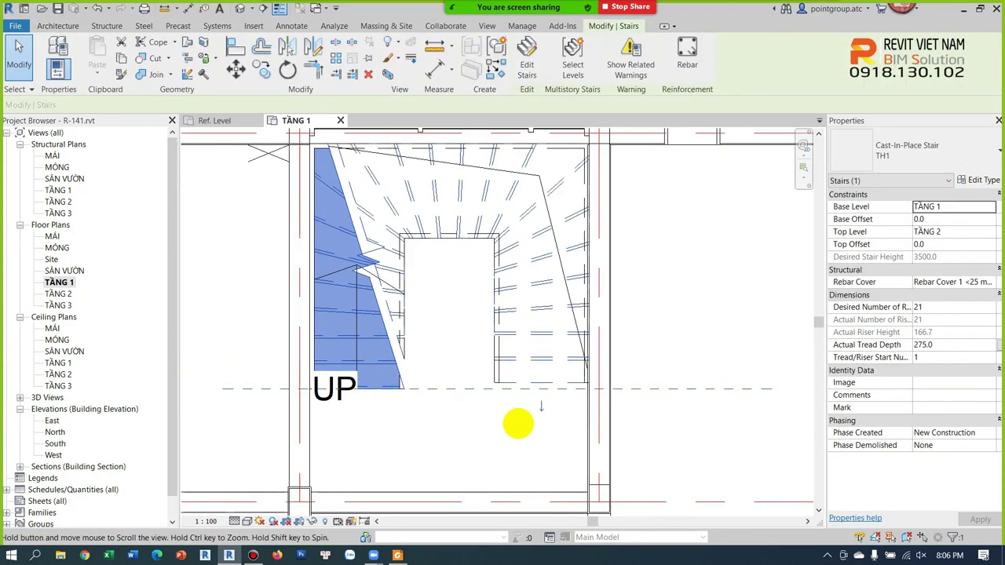
scroll(518, 428, "down", 1)
key("Escape")
scroll(544, 419, "down", 3)
scroll(478, 411, "down", 2)
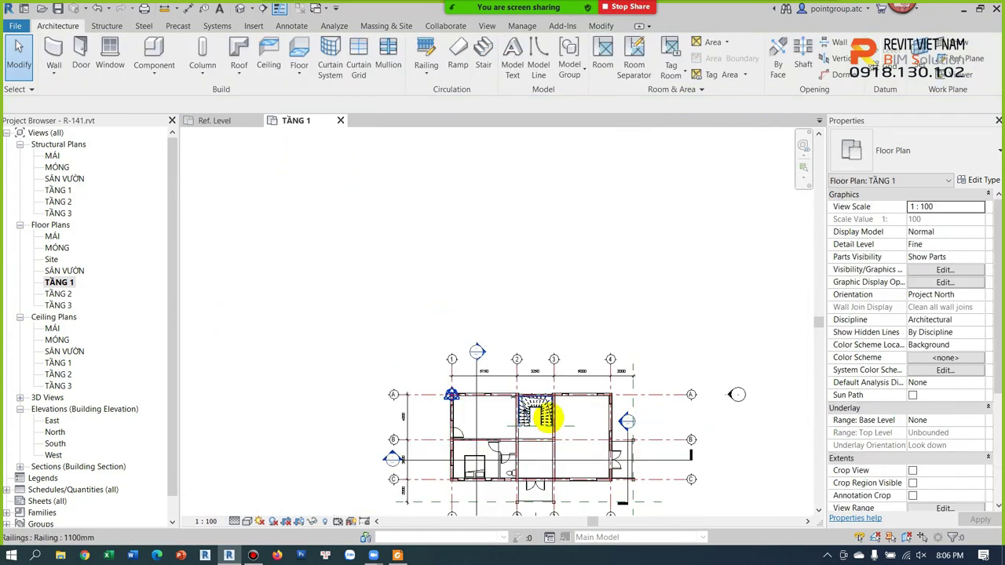
scroll(738, 440, "down", 2)
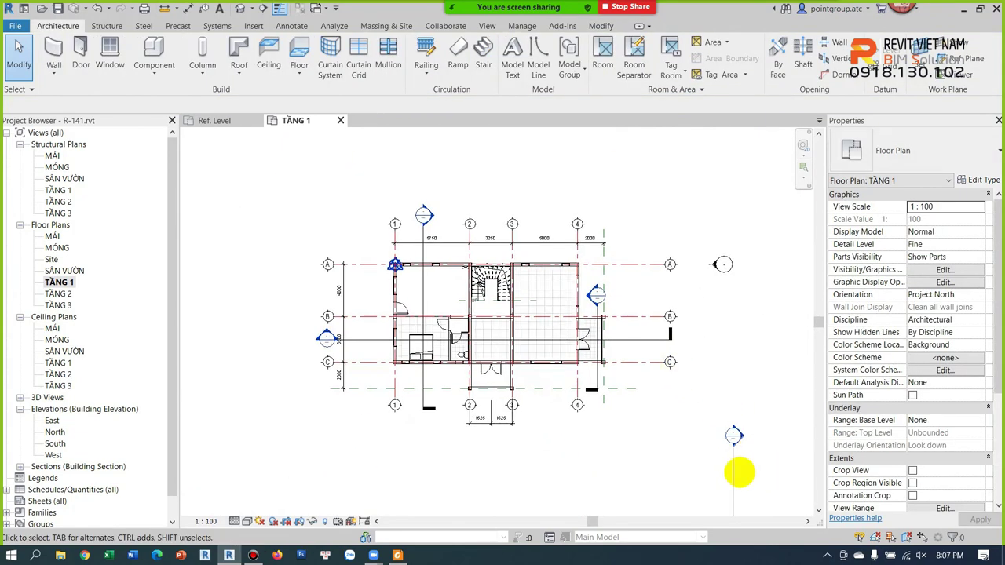
left_click(731, 471)
Draw the section line vertically through the stair and nudge it slightly left
left_click(494, 69)
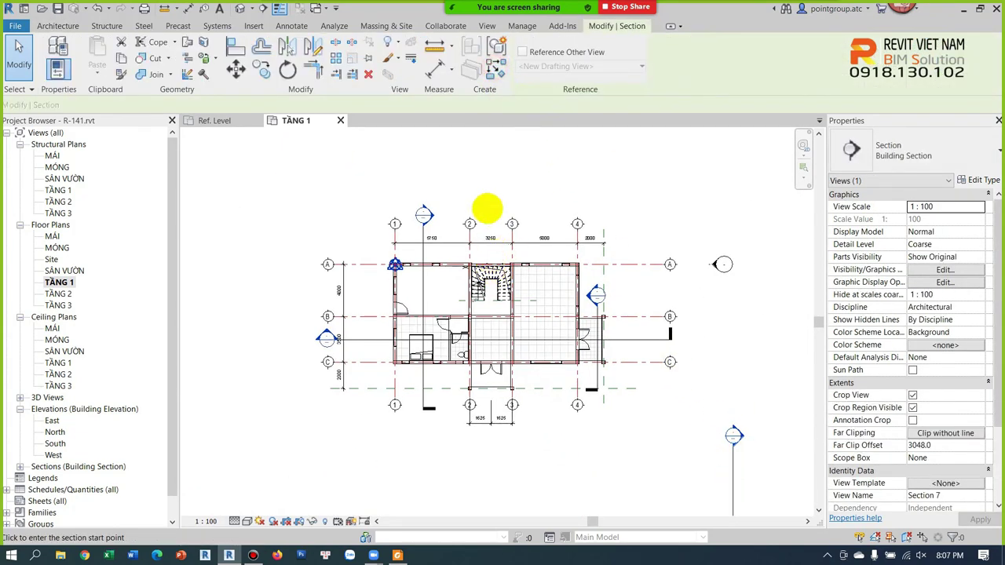
left_click(484, 200)
left_click(481, 474)
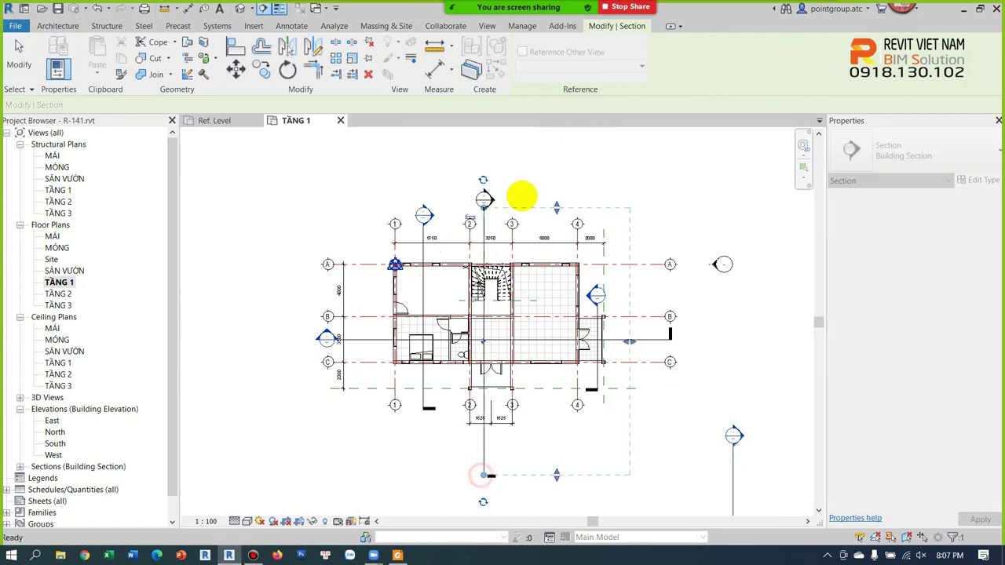
key("Escape")
scroll(466, 235, "up", 3)
left_click(497, 204)
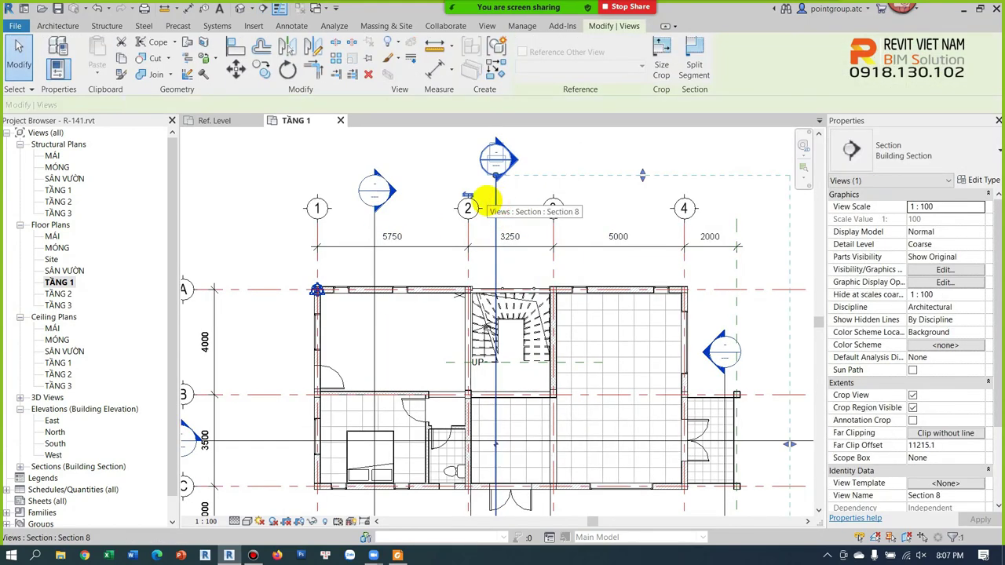
left_click_drag(495, 198, 488, 196)
left_click(514, 160)
Open Section 8, inspect the stair there, then return to the TẦNG 1 plan
double_click(501, 149)
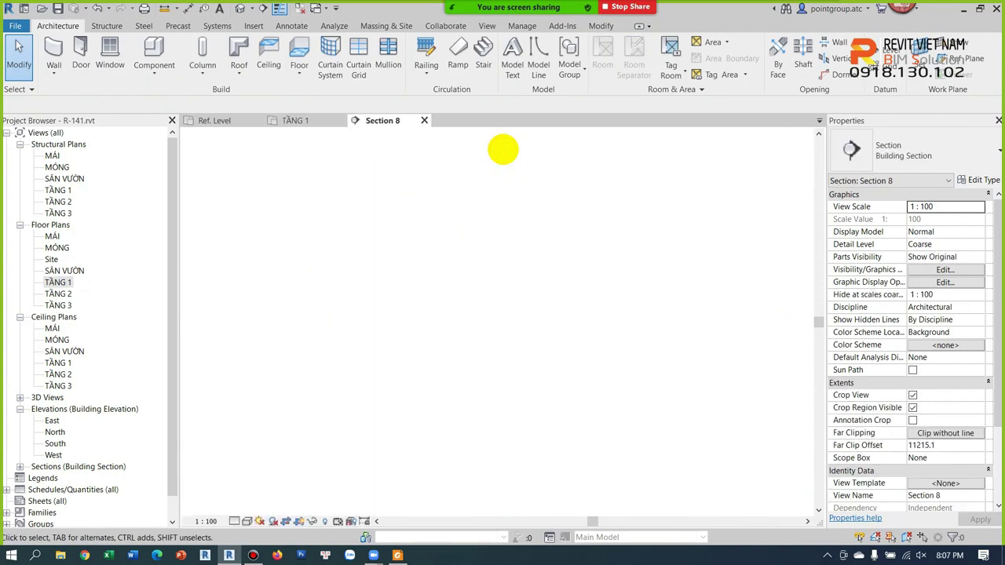
scroll(460, 325, "up", 3)
scroll(442, 310, "up", 2)
left_click(432, 316)
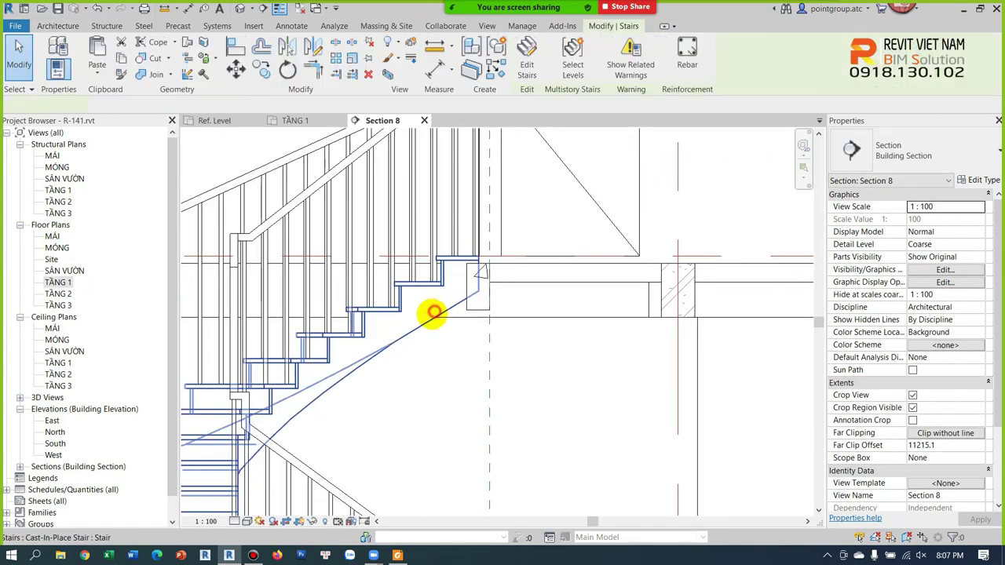
scroll(430, 321, "down", 4)
scroll(431, 298, "down", 2)
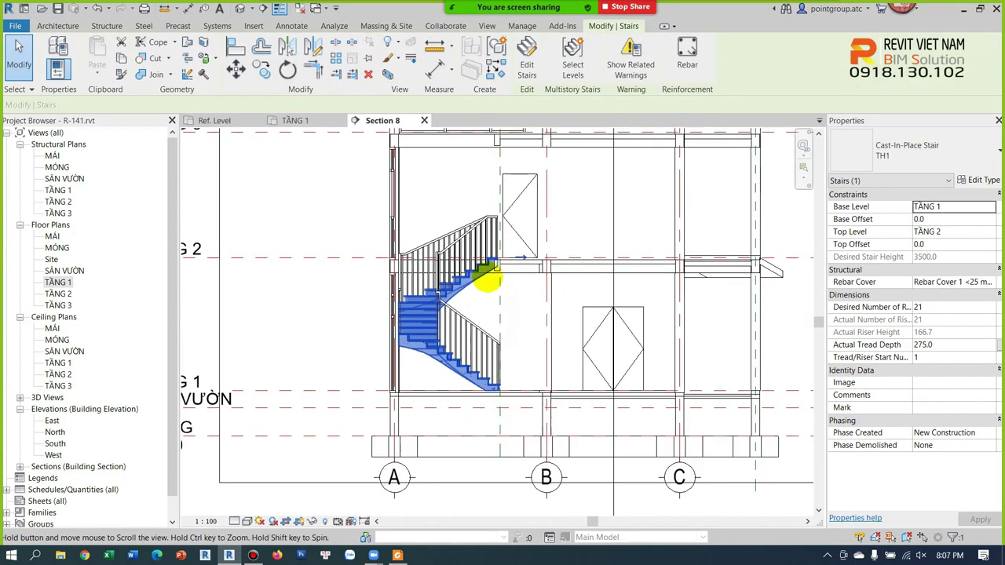
scroll(447, 306, "up", 3)
scroll(456, 239, "down", 2)
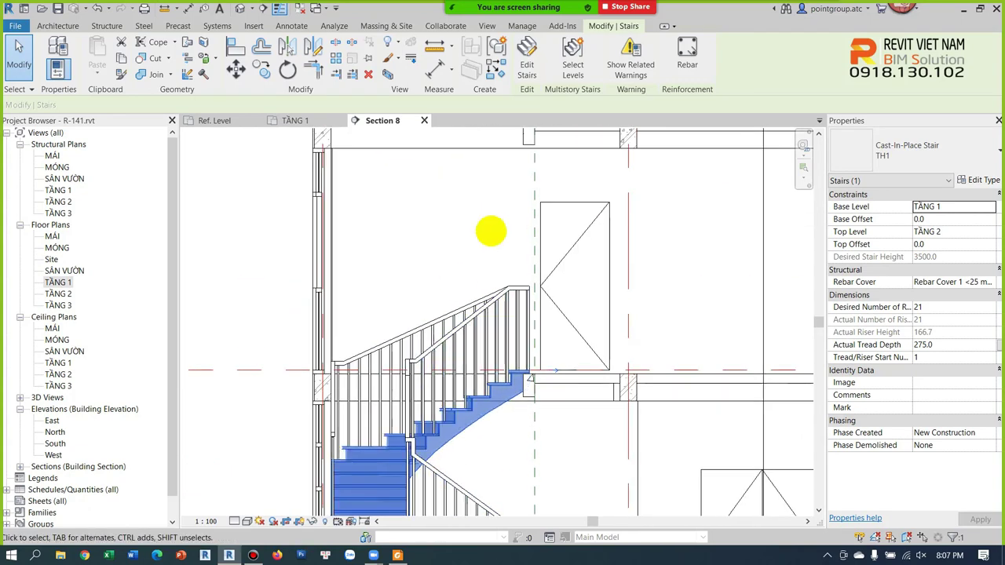
left_click(489, 228)
middle_click_drag(489, 227, 489, 301)
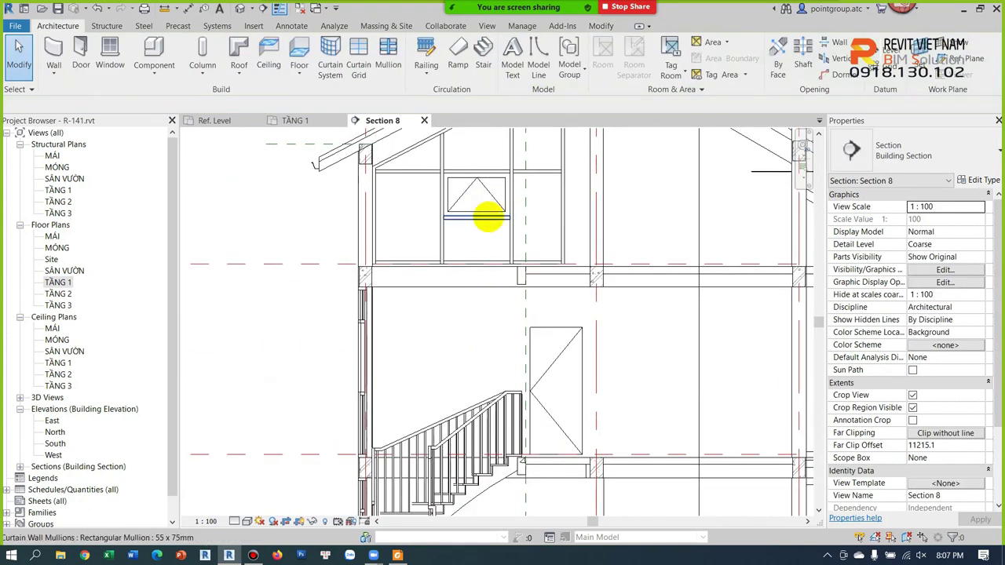
middle_click_drag(541, 363, 563, 238)
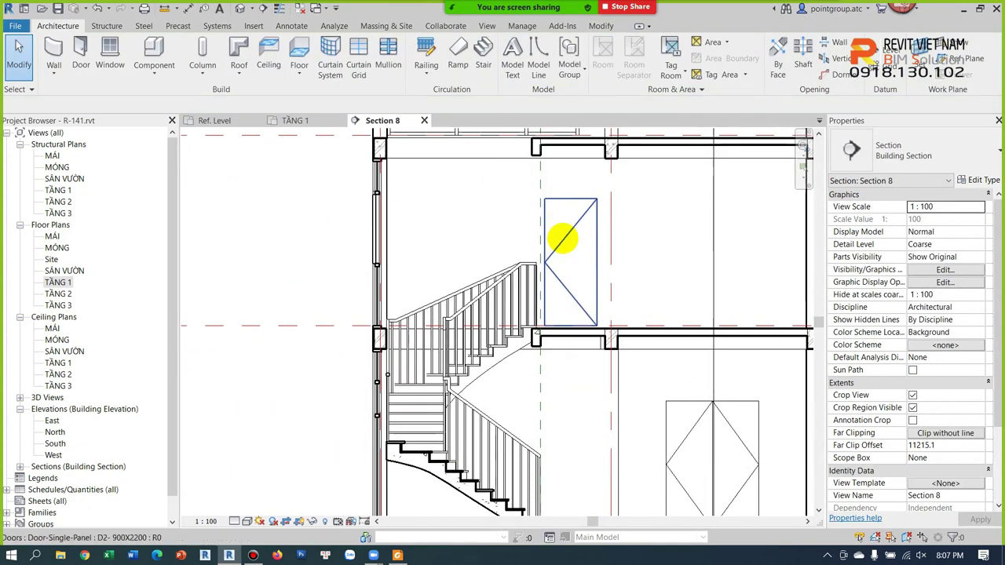
middle_click_drag(562, 281, 552, 182)
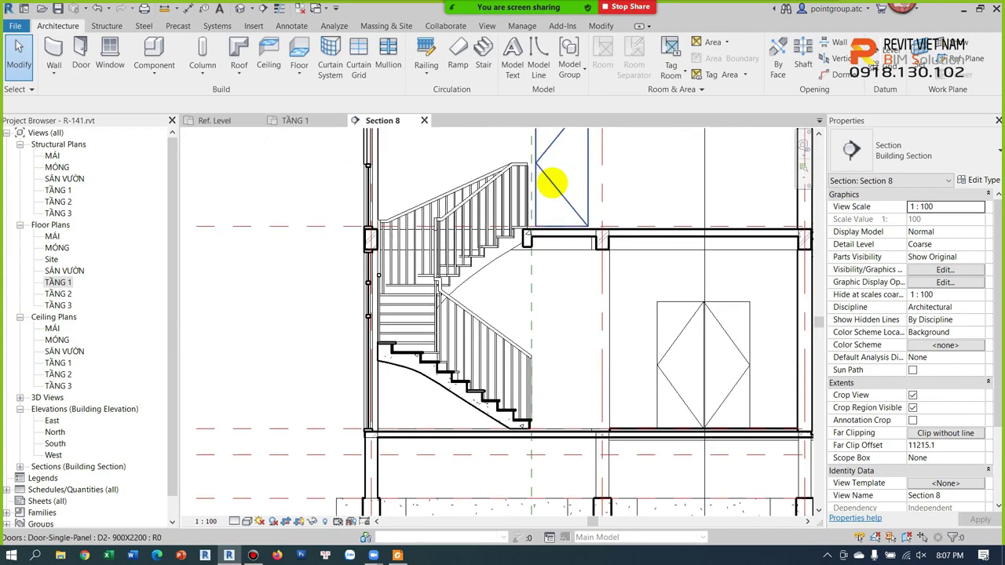
double_click(58, 282)
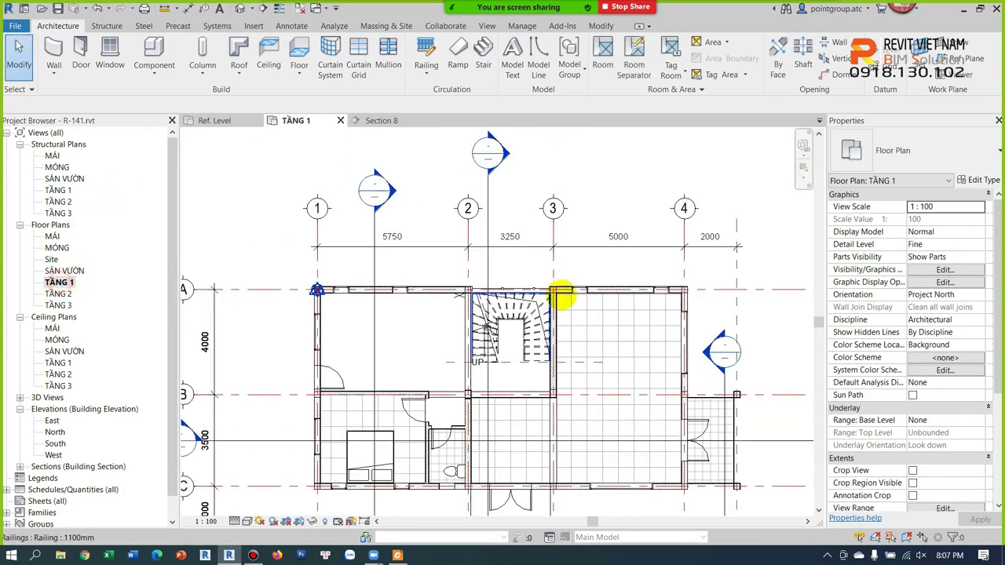
Open Visibility/Graphics (VG) and expand the Stairs model category
scroll(525, 322, "up", 3)
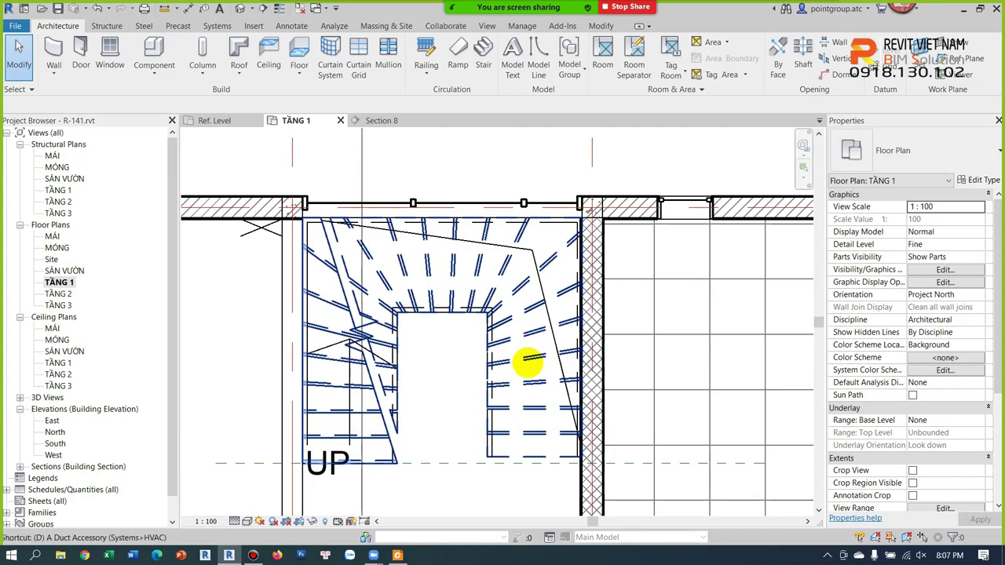
scroll(528, 363, "up", 2)
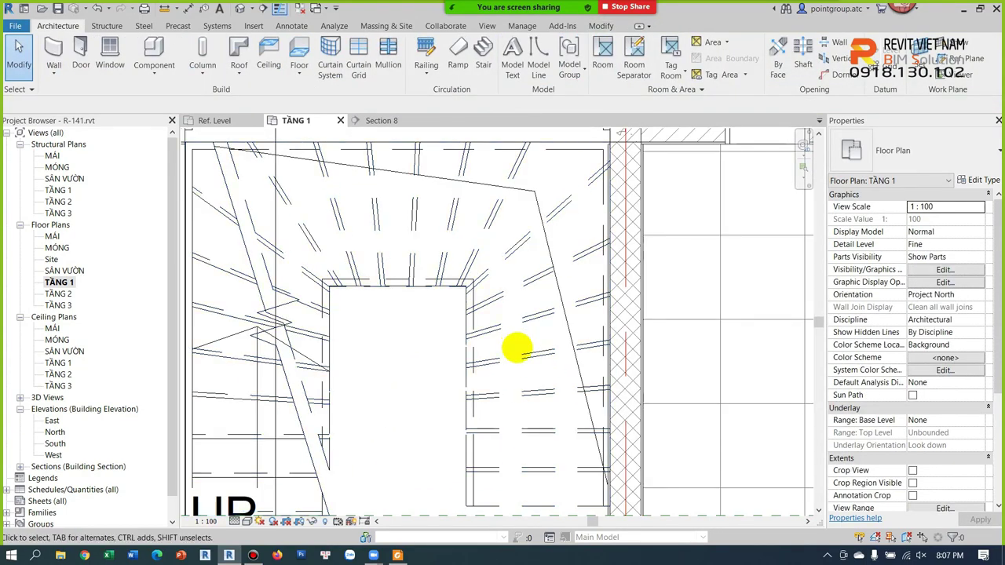
key("v")
key("g")
left_click(350, 277)
key("s")
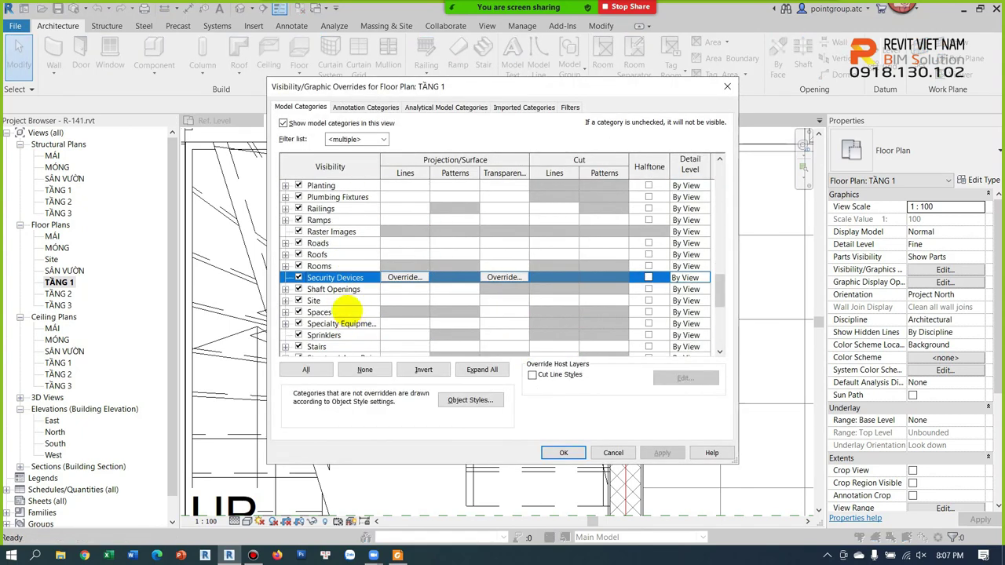
scroll(350, 279, "down", 1)
left_click(320, 312)
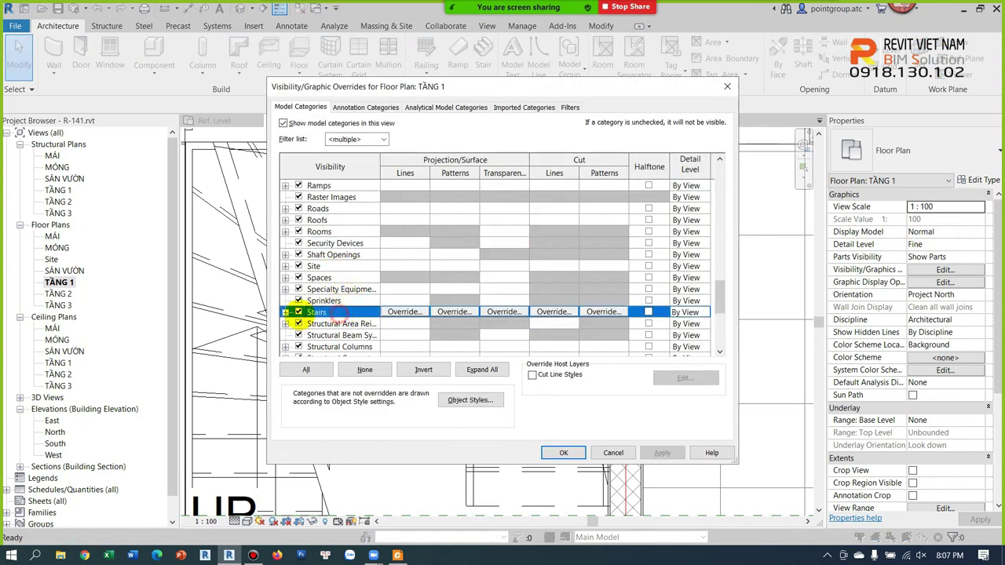
left_click(285, 313)
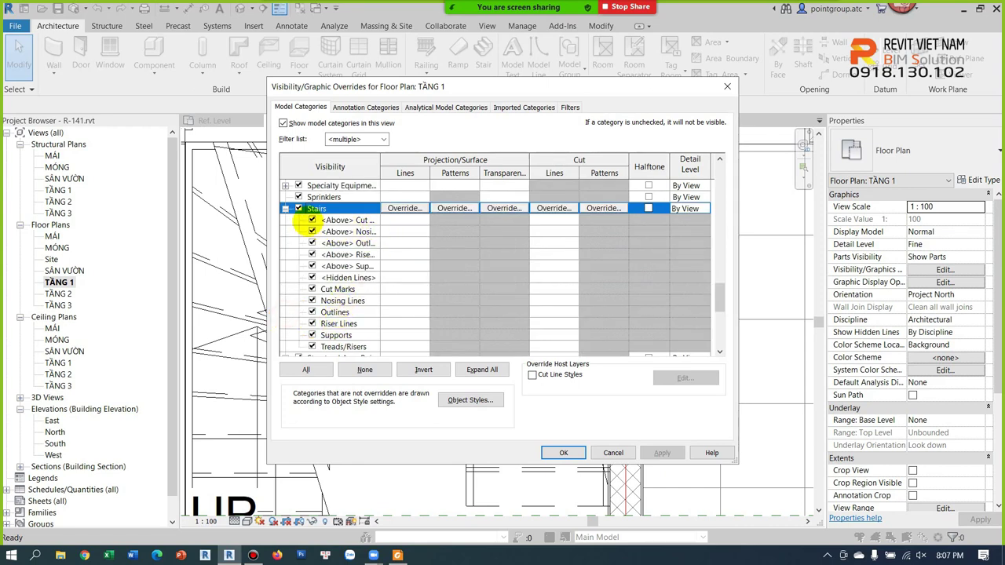
Uncheck the stair's <Above> subcategories and confirm with OK
left_click(311, 220)
left_click(322, 277, "shift")
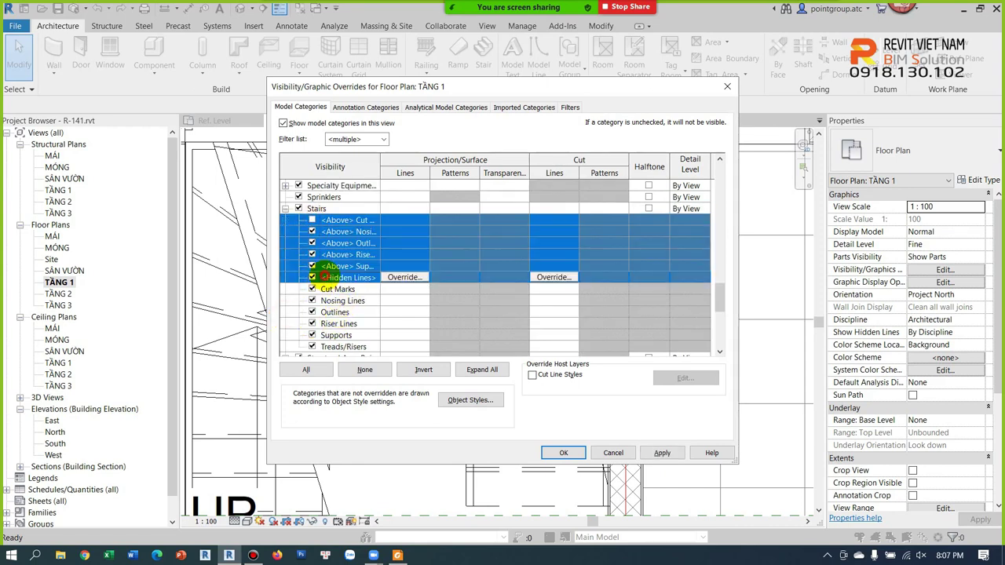
left_click(315, 266, "shift")
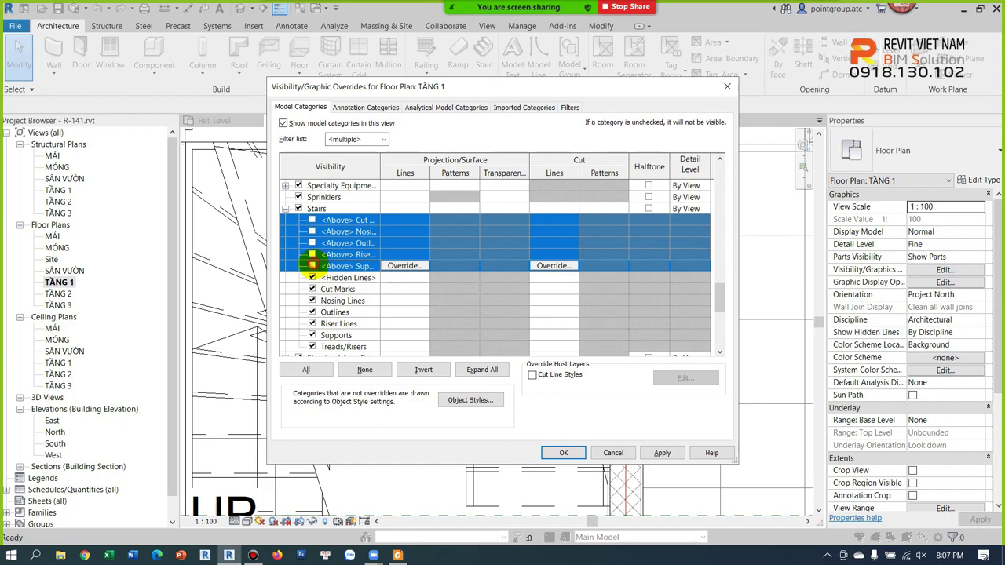
left_click(563, 453)
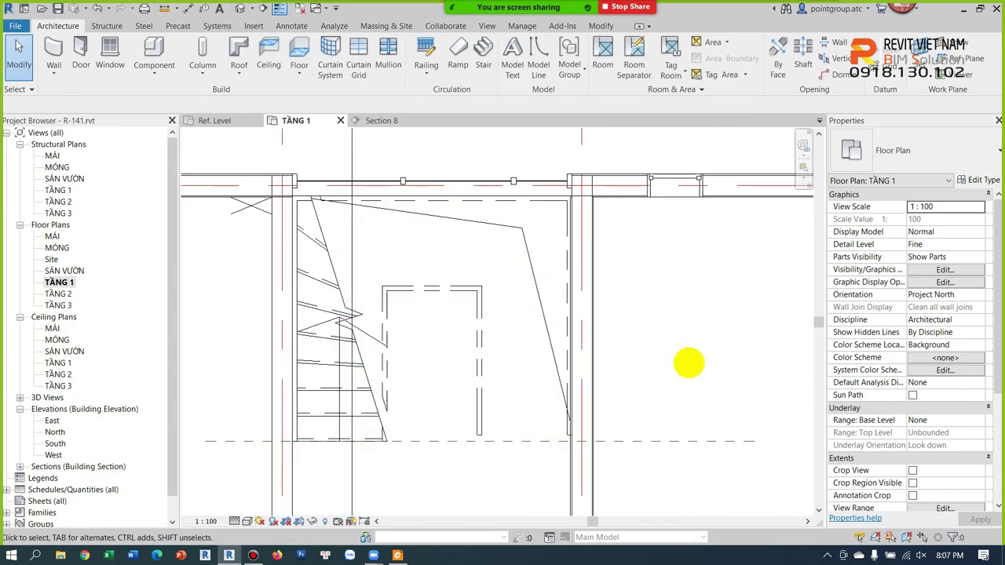
left_click(688, 362)
left_click(359, 345)
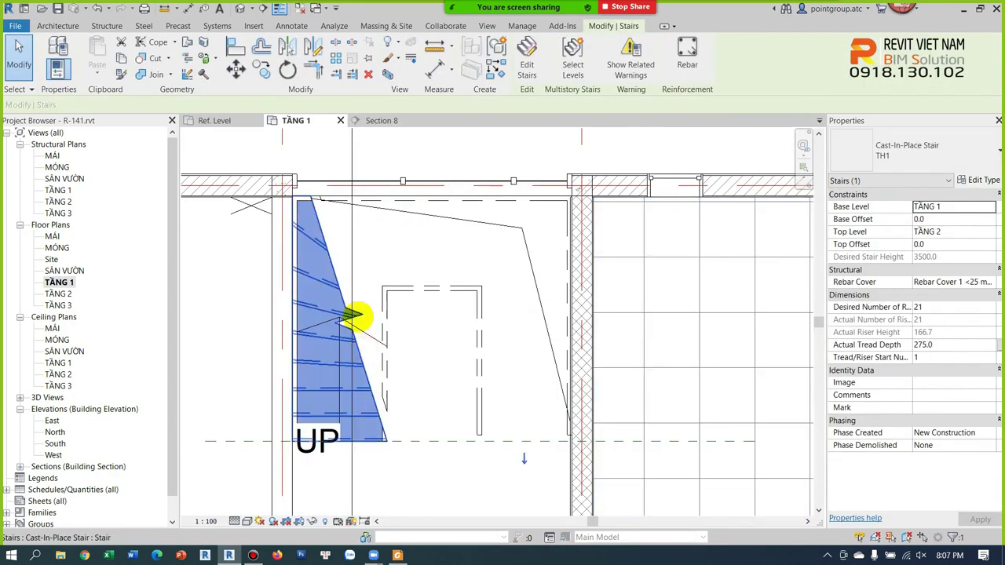
Change TẦNG 1's View Range cut plane offset from 1500 to 1000 and apply it
left_click(339, 291)
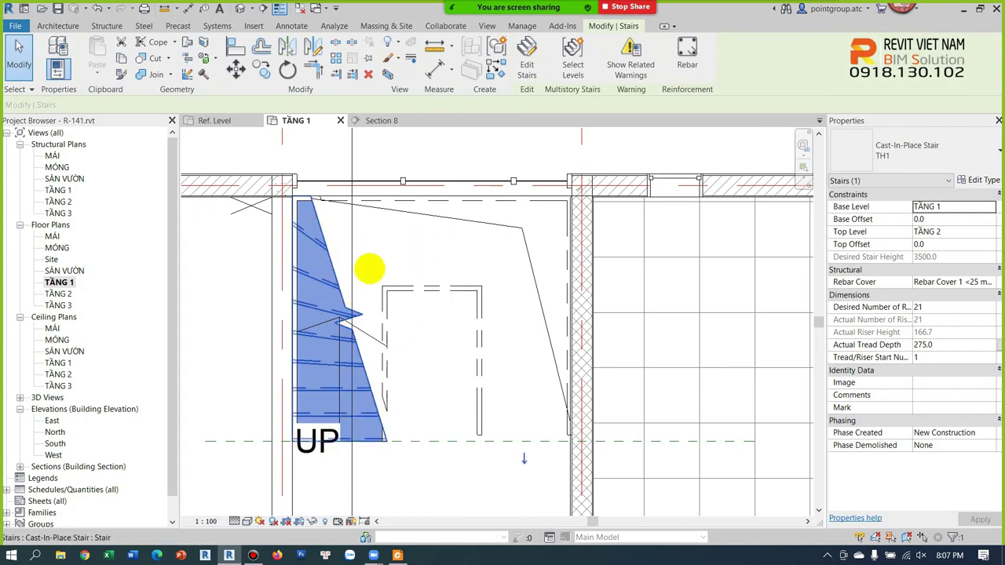
left_click(383, 266)
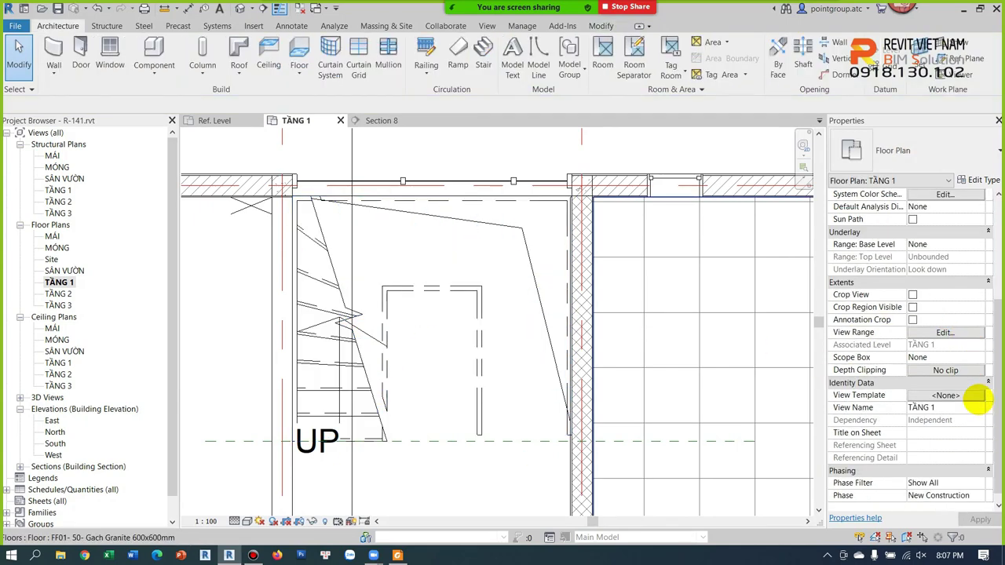
left_click(945, 332)
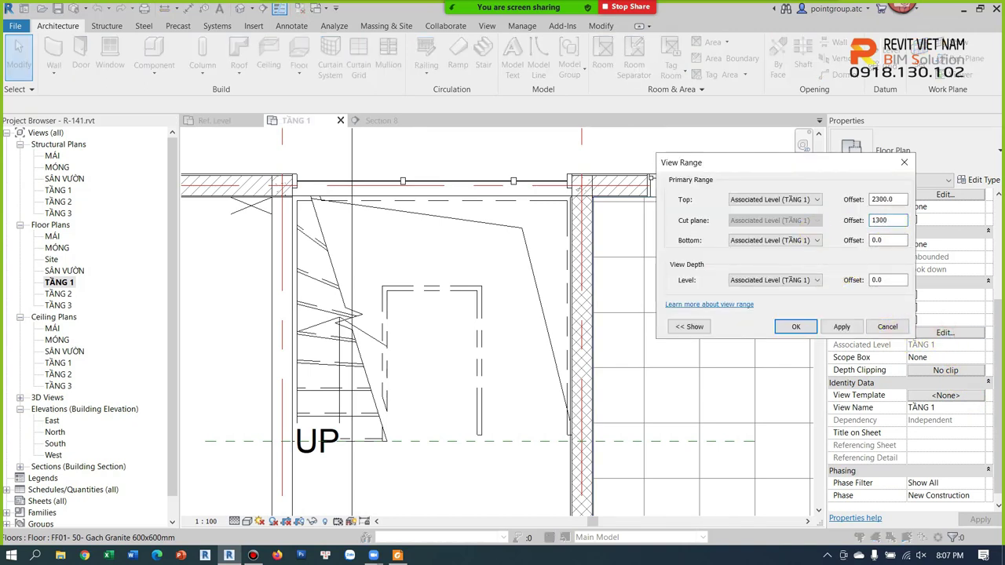
left_click(841, 326)
double_click(902, 220)
type("1500")
left_click(840, 327)
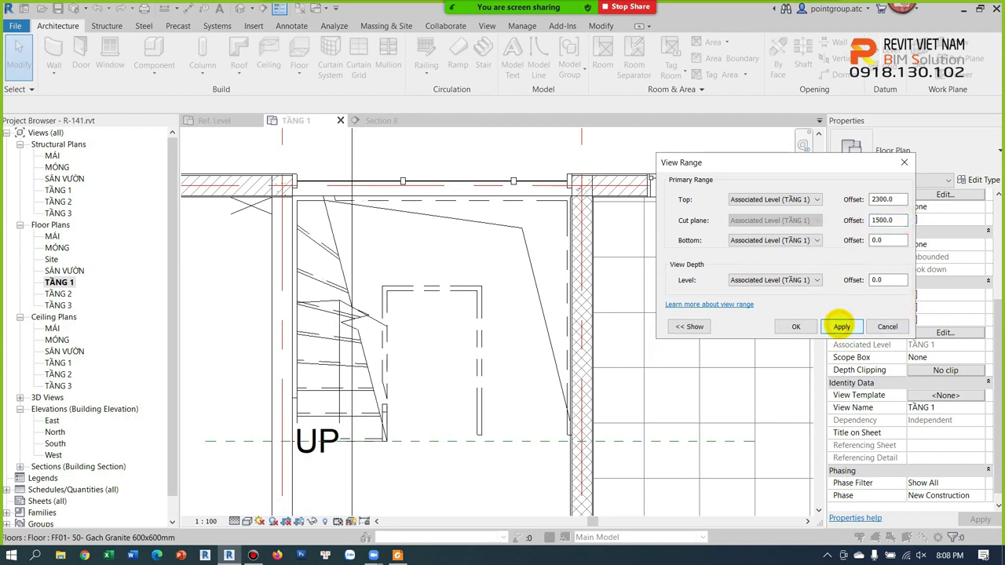
double_click(883, 220)
double_click(897, 220)
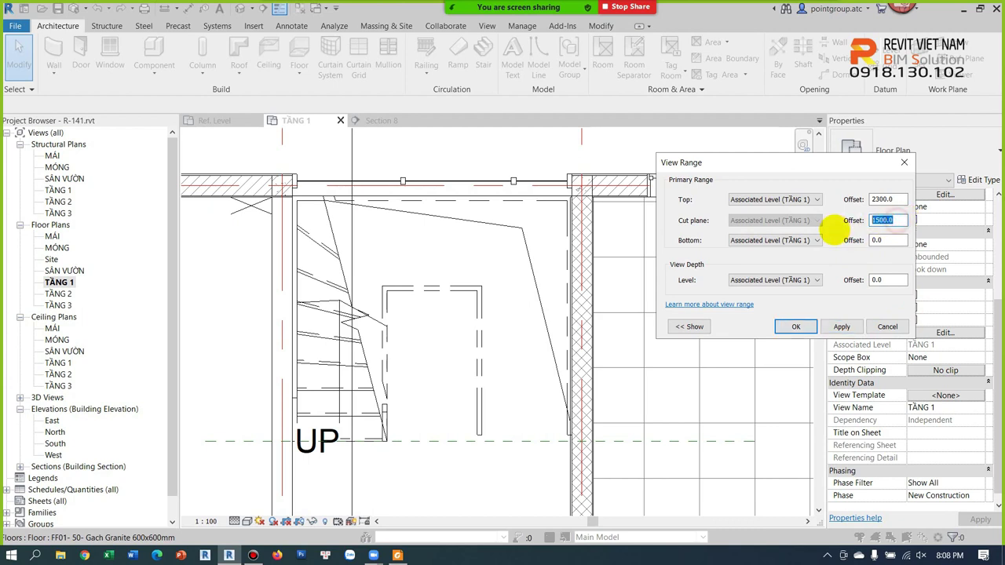
type("1000")
left_click(840, 326)
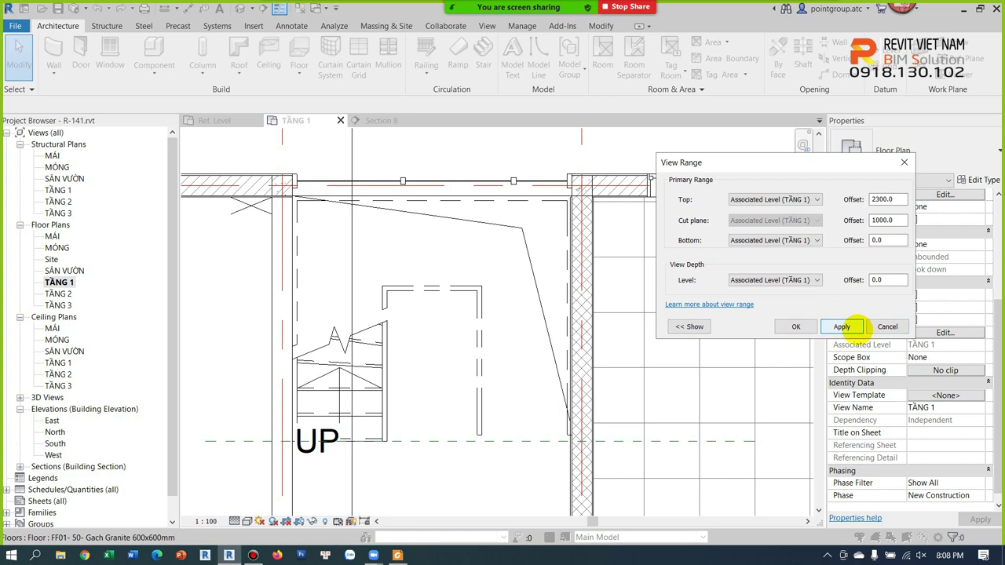
left_click(903, 162)
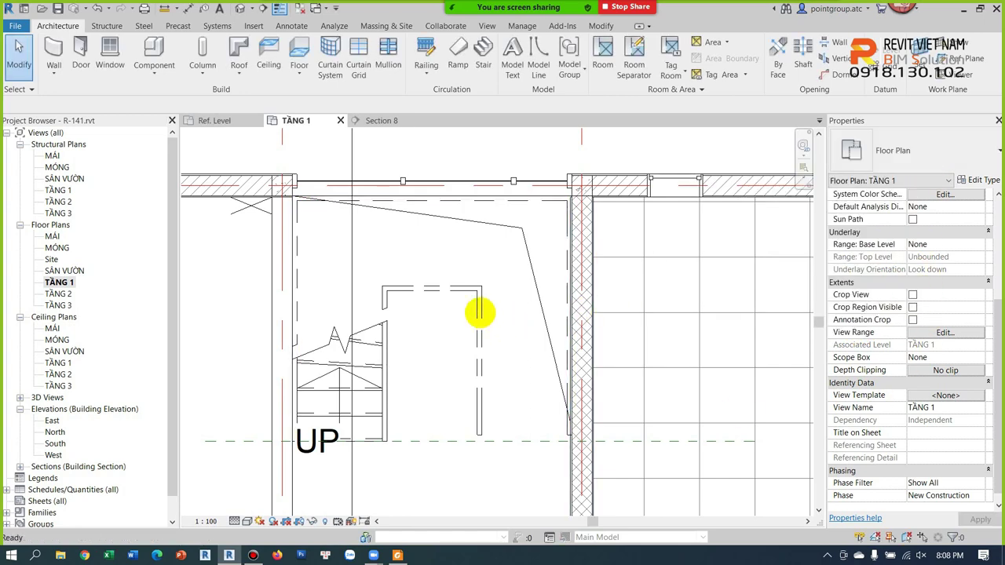
Sketch a rectangular plan region around the stair's first run and finish it
scroll(478, 329, "up", 2)
scroll(477, 346, "down", 3)
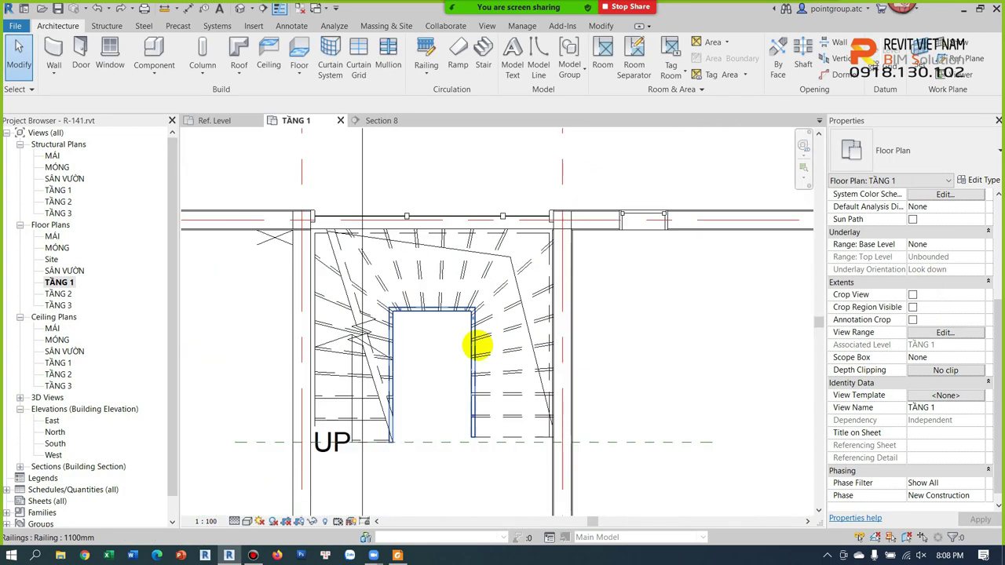
middle_click_drag(478, 345, 554, 336)
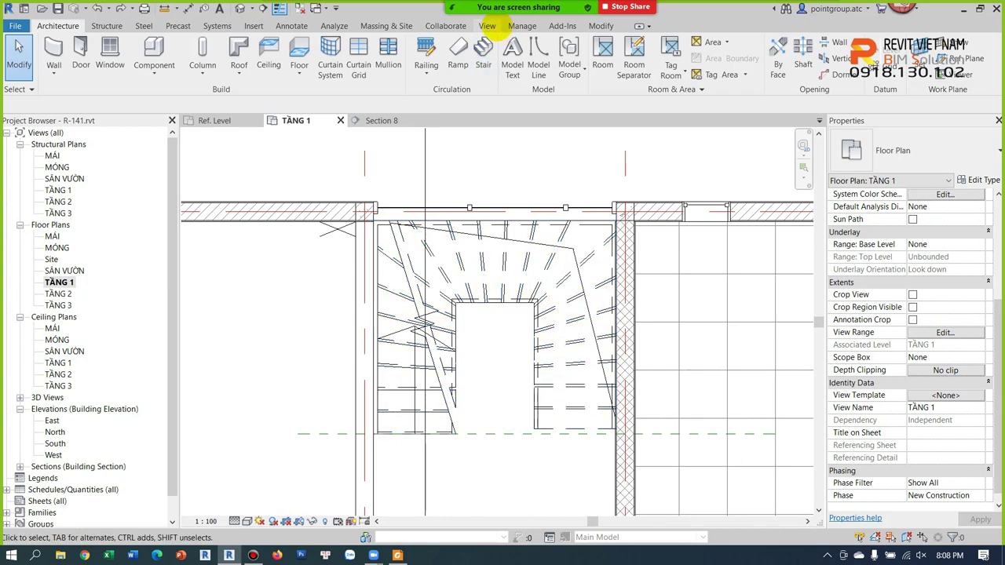
left_click(486, 25)
left_click(501, 42)
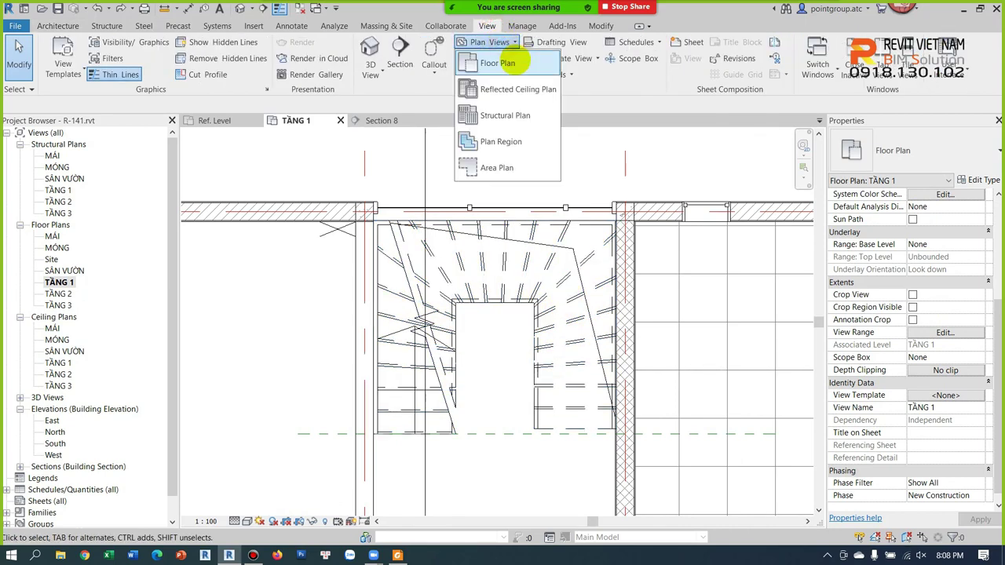
left_click(503, 139)
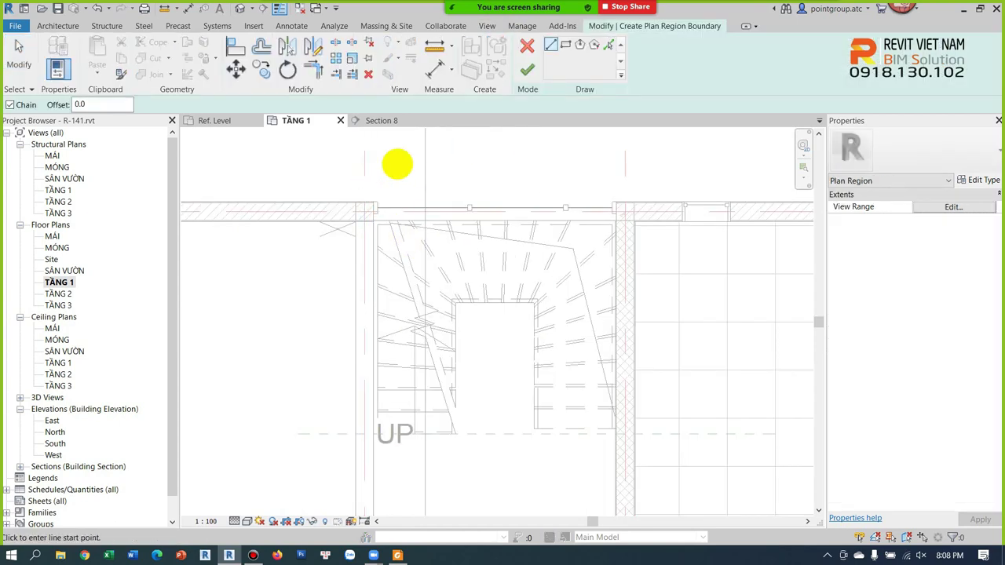
left_click(340, 185)
left_click(565, 44)
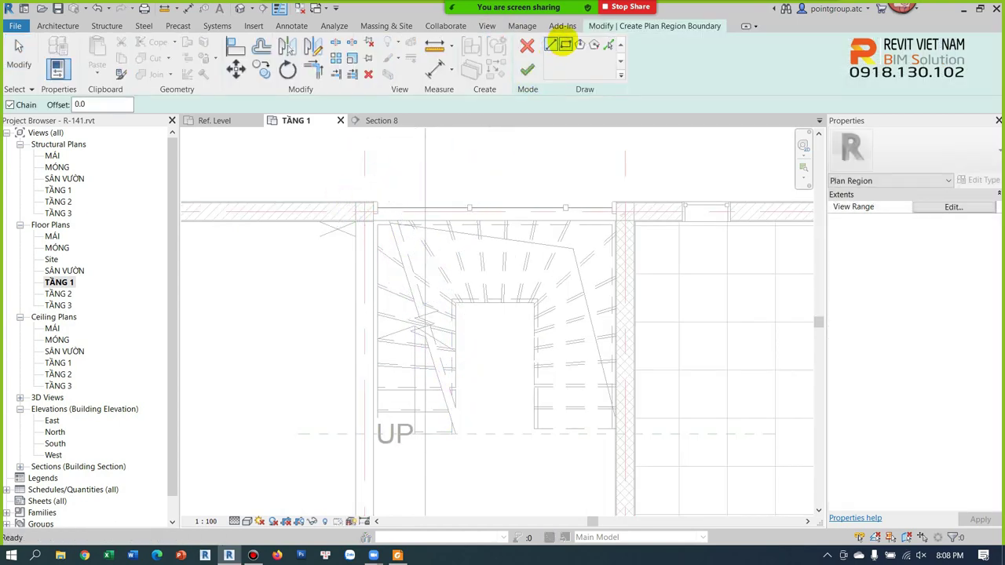
left_click(335, 177)
left_click(486, 459)
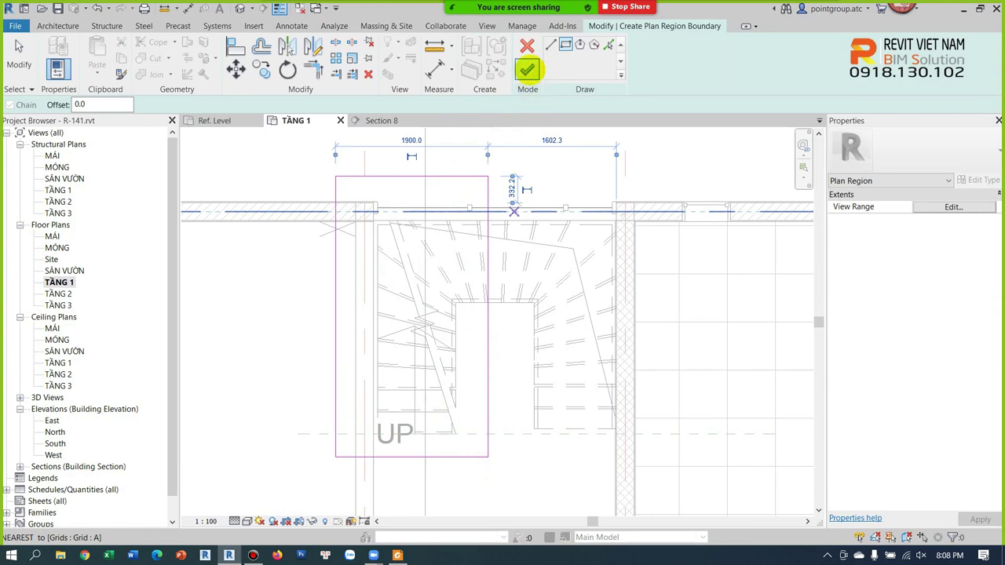
left_click(526, 69)
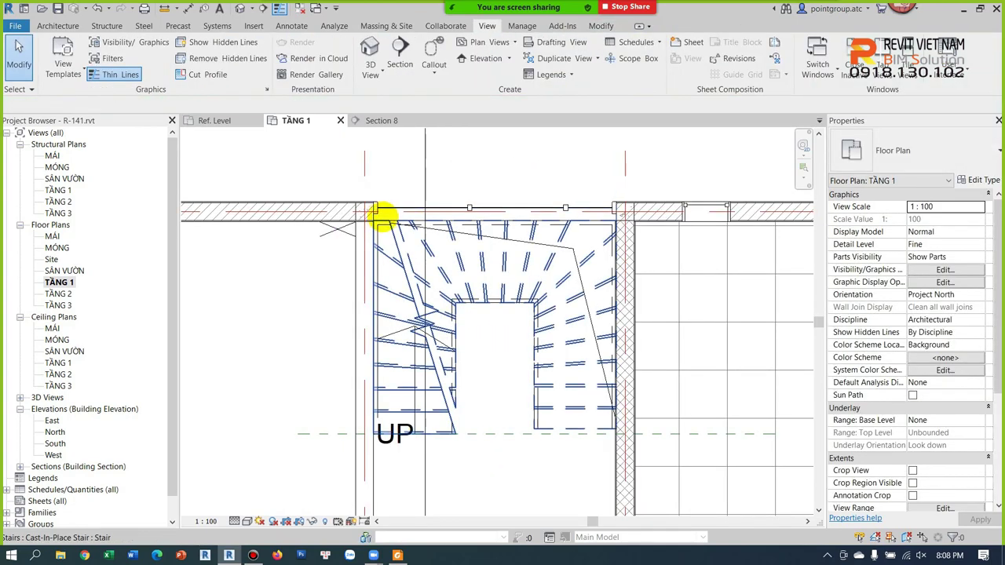
Turn on Plan Region visibility under Annotation Categories in VG, then select the region
key("v")
key("g")
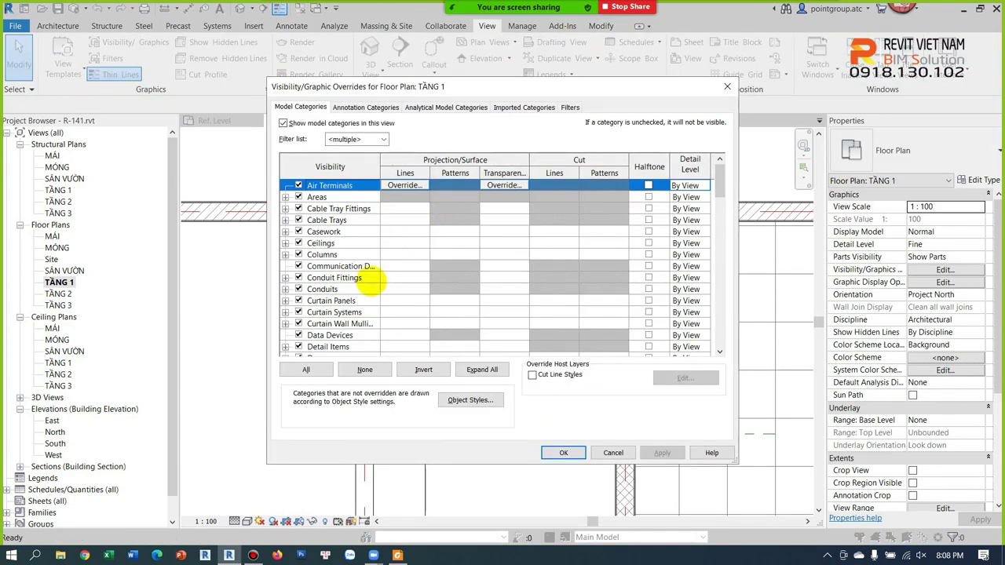
left_click(365, 107)
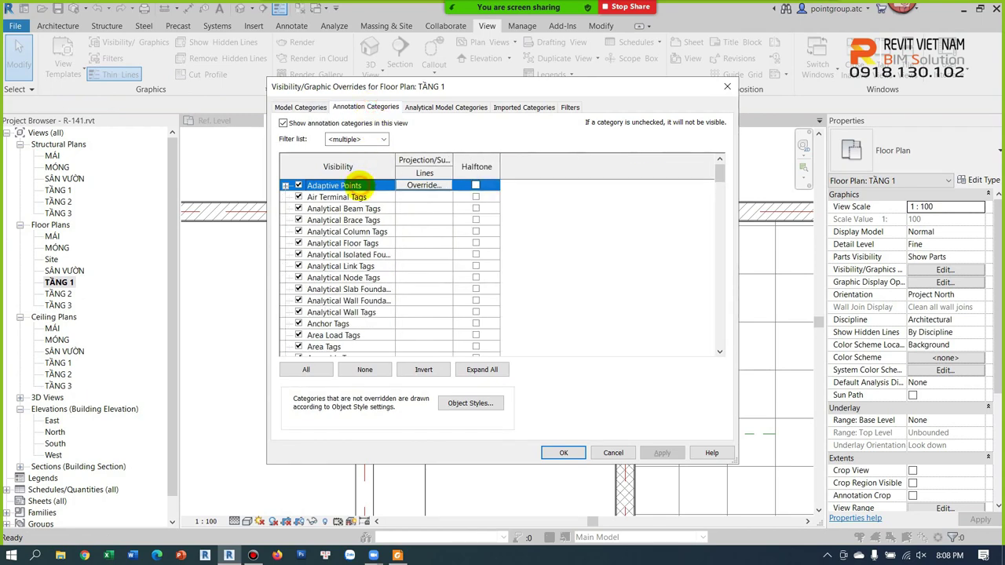
scroll(385, 310, "down", 10)
left_click(386, 311)
scroll(386, 305, "down", 1)
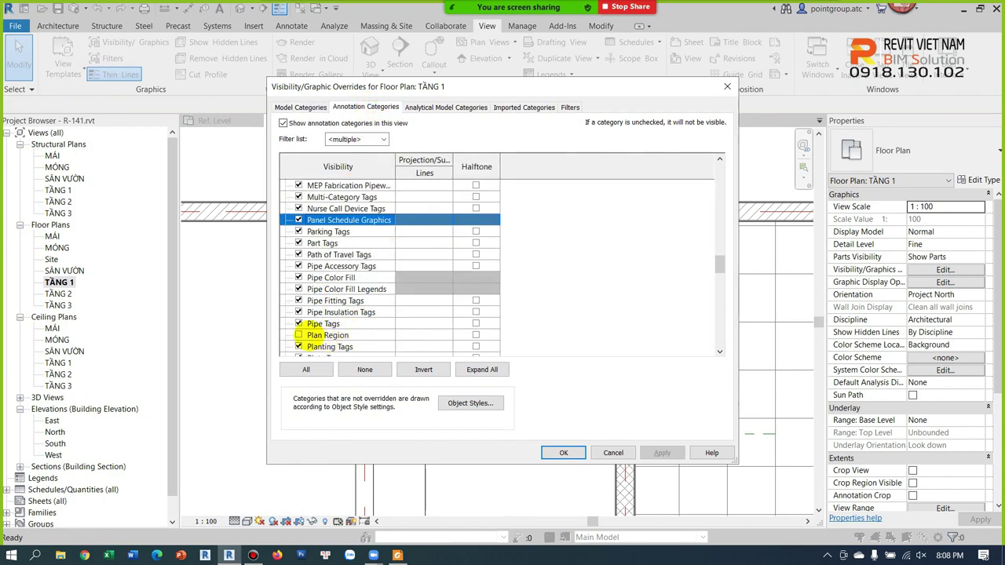
left_click(299, 335)
left_click(563, 452)
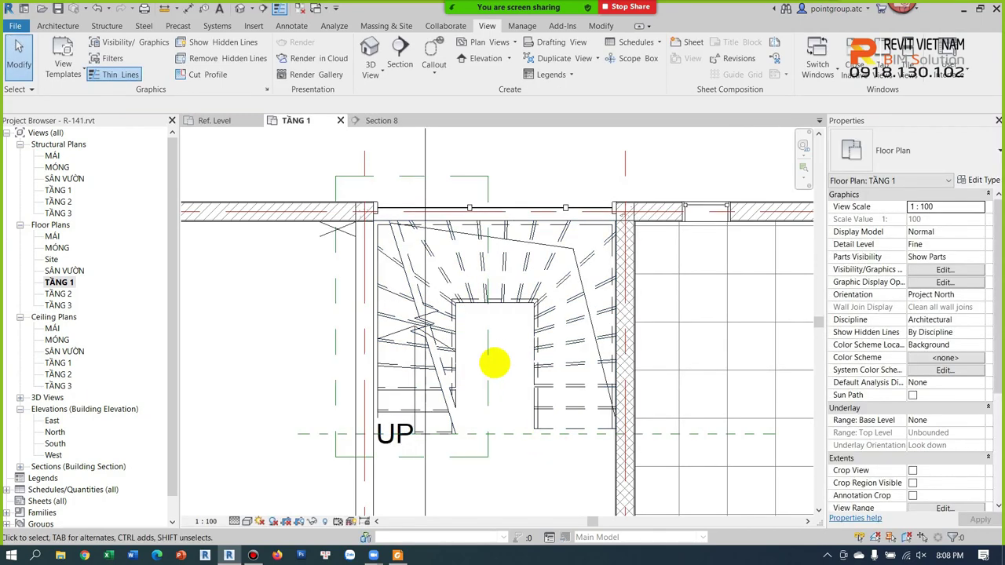
left_click(487, 362)
left_click(976, 209)
Set the plan region's cut plane offset to 900 and drag its right edge outward
double_click(884, 219)
type("900")
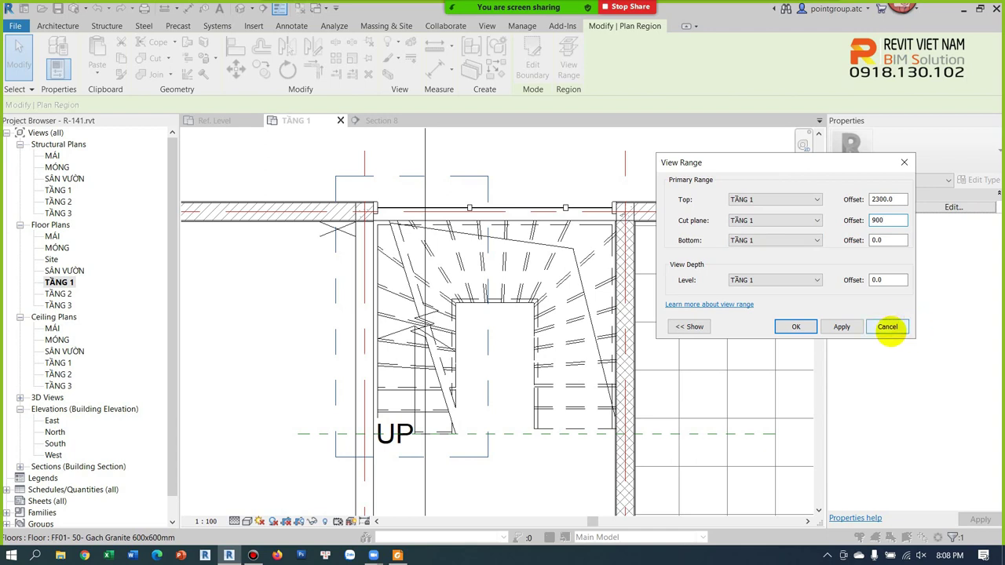
left_click(853, 325)
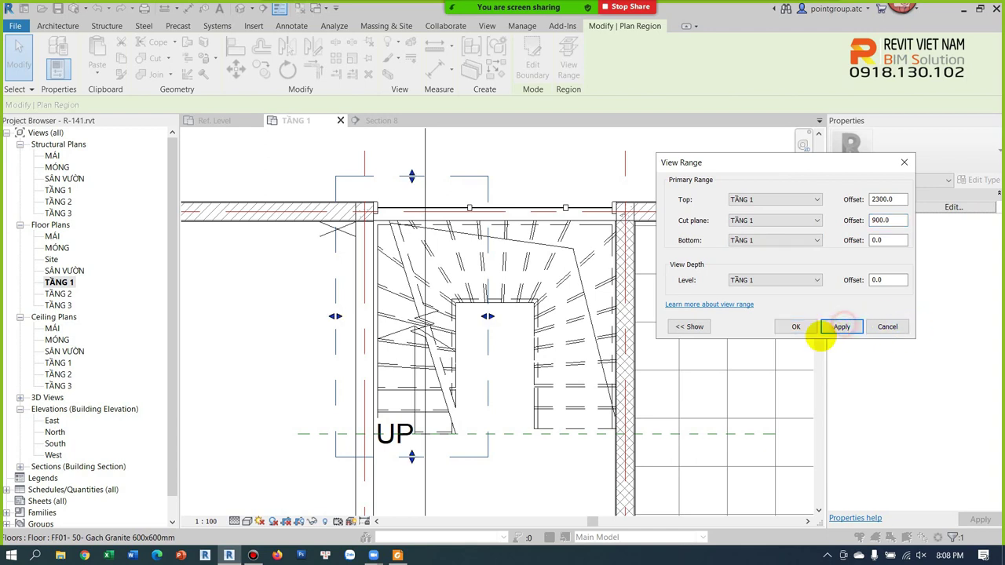
left_click(791, 327)
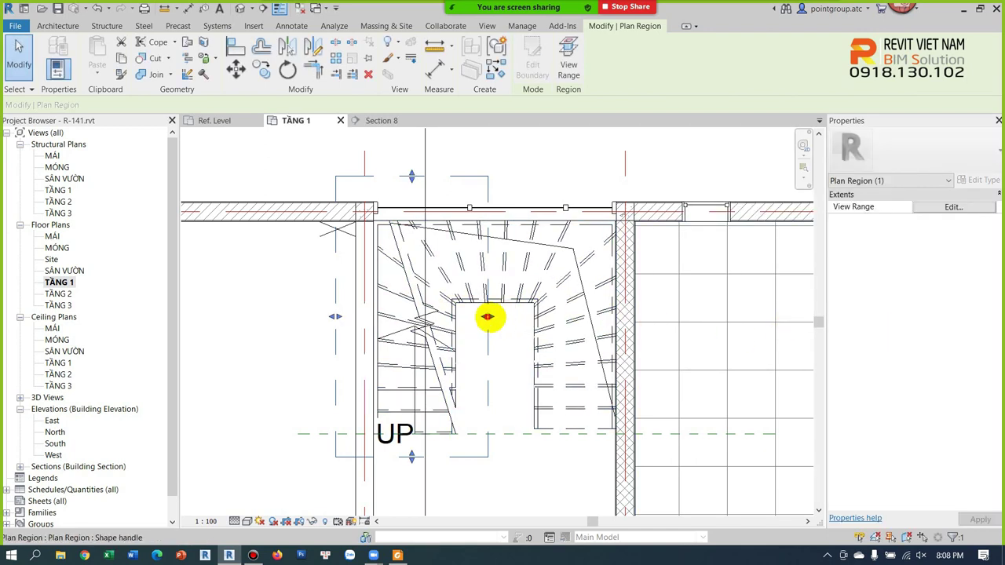
left_click_drag(486, 317, 651, 319)
left_click(651, 323)
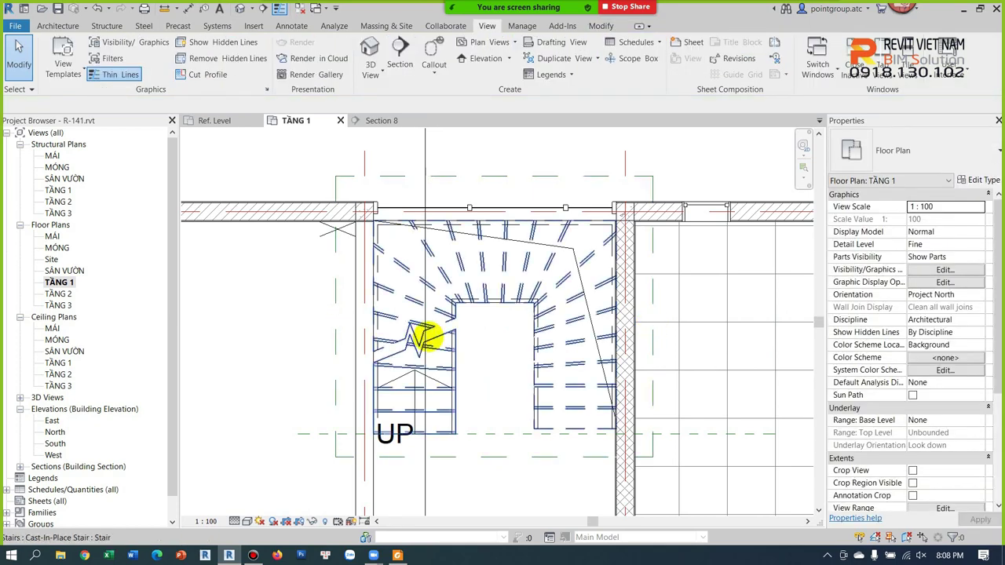
Review the adjusted plan and reopen the Visibility/Graphics overrides (VG)
scroll(432, 338, "up", 3)
scroll(447, 361, "down", 2)
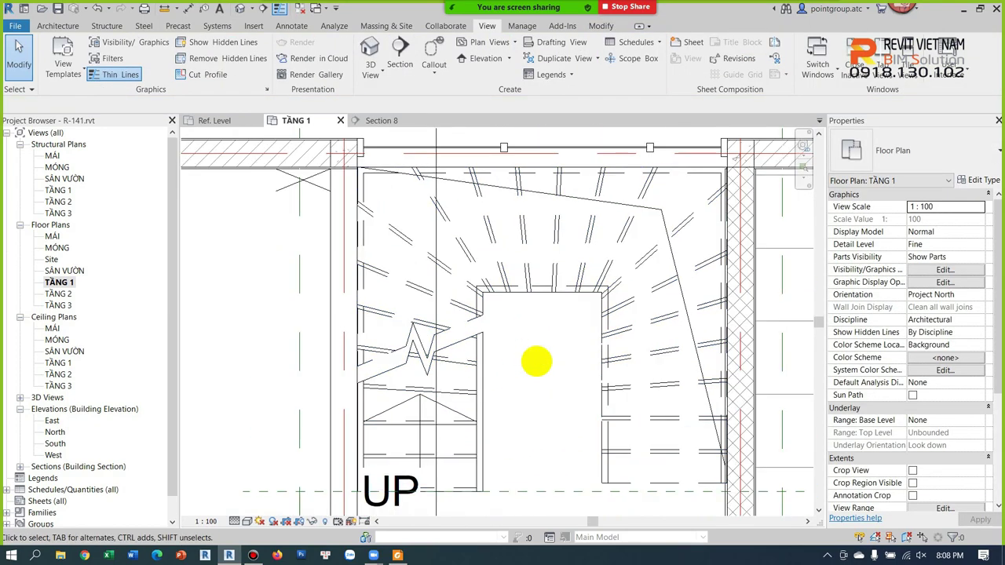
scroll(536, 361, "down", 2)
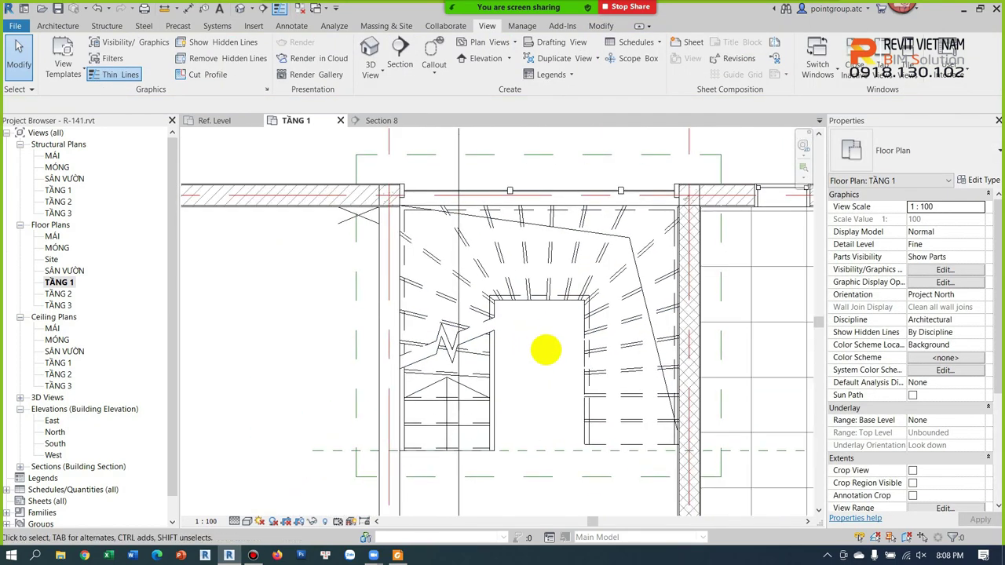
scroll(505, 364, "up", 2)
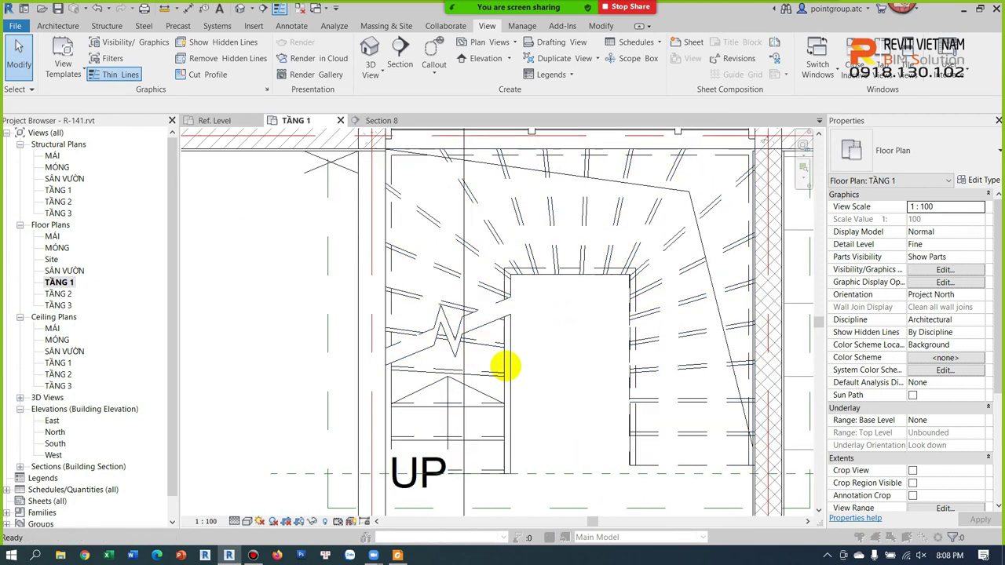
key("v")
key("g")
left_click(329, 289)
Hide the stair Outlines and Riser Lines subcategories in the TẦNG 1 visibility settings
key("s")
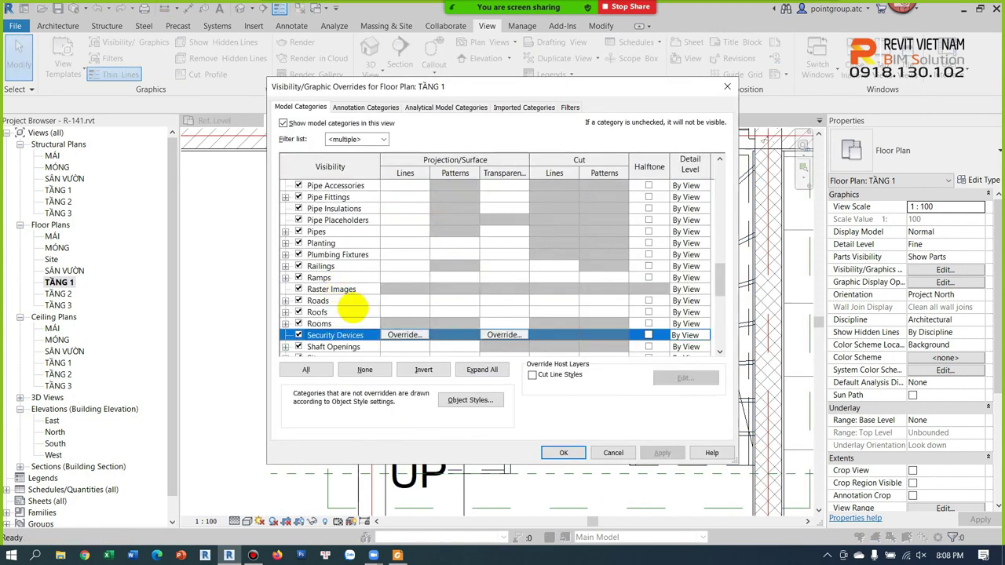
scroll(339, 315, "down", 1)
scroll(318, 304, "down", 1)
scroll(292, 271, "down", 1)
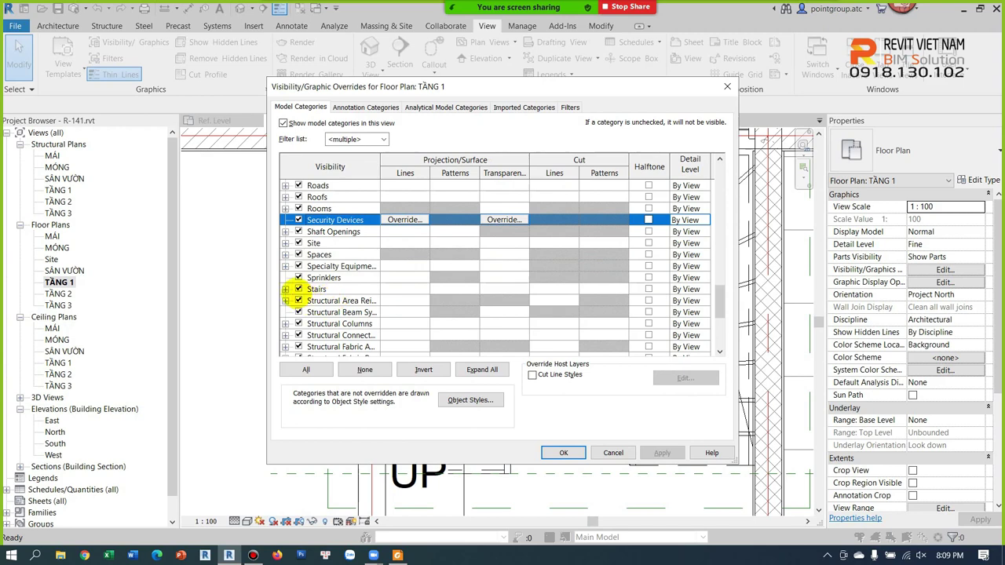
left_click(284, 288)
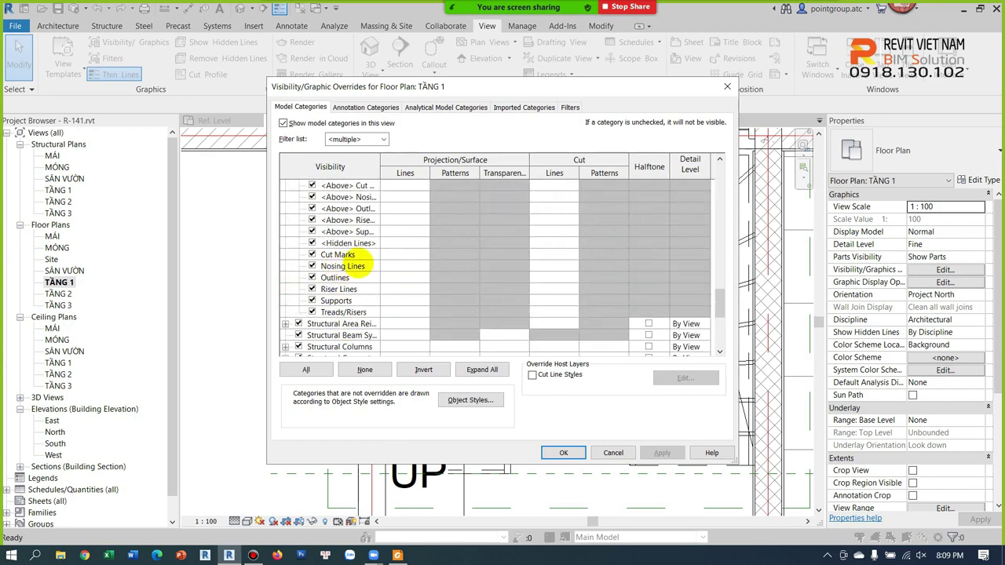
left_click(316, 277)
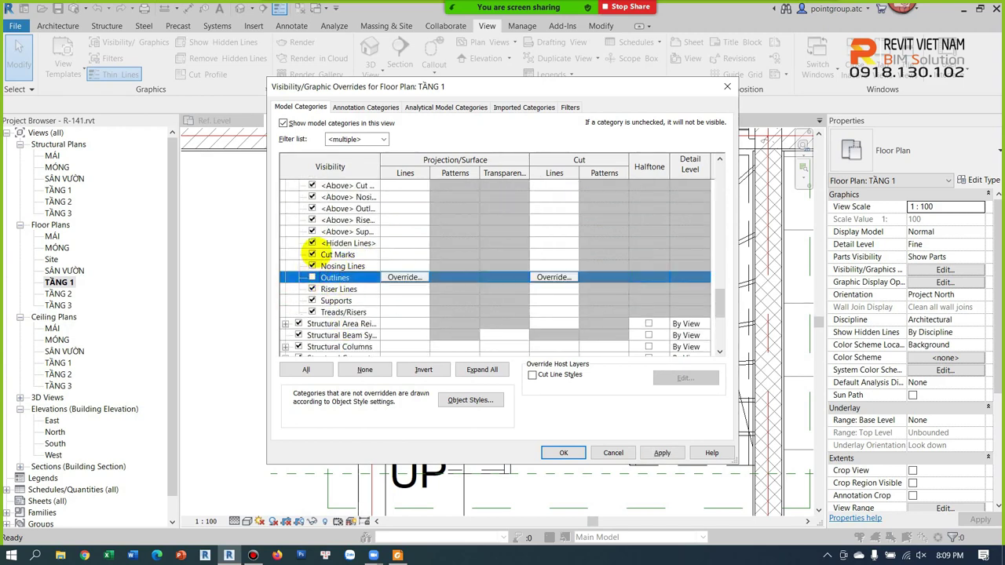
left_click(312, 288, "shift")
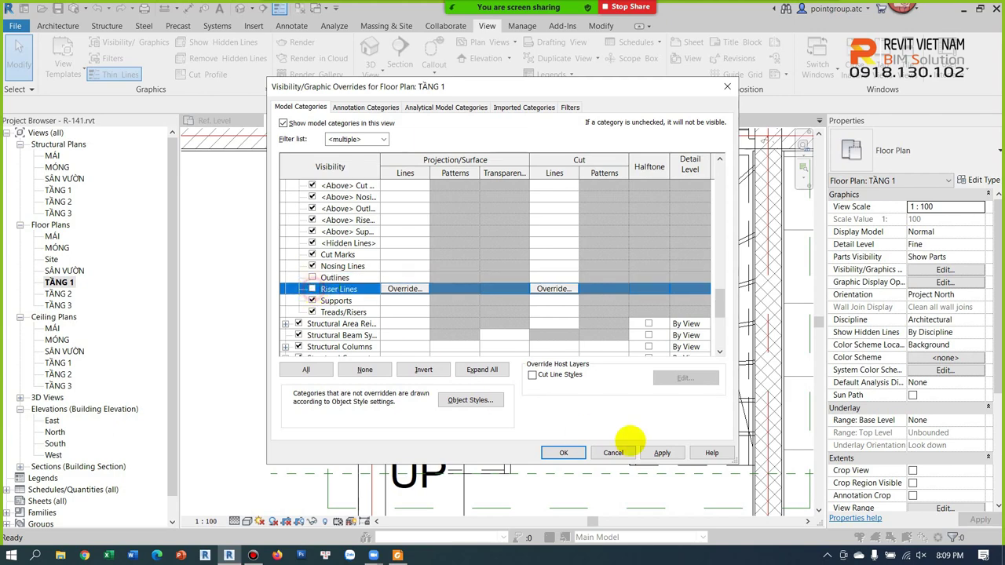
left_click(663, 452)
left_click(563, 452)
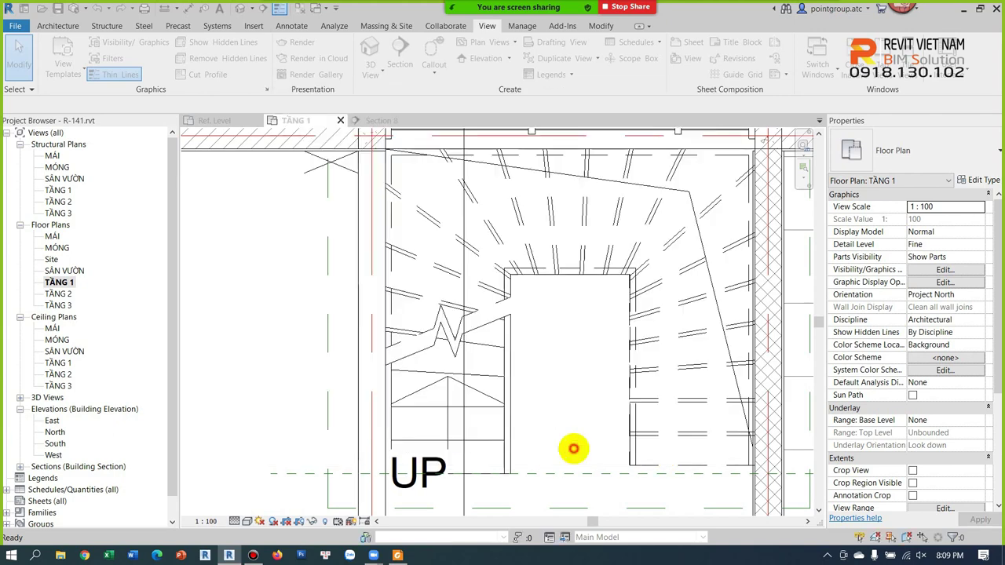
scroll(444, 369, "up", 3)
scroll(445, 369, "down", 2)
scroll(460, 392, "down", 2)
scroll(583, 262, "down", 2)
scroll(610, 330, "down", 1)
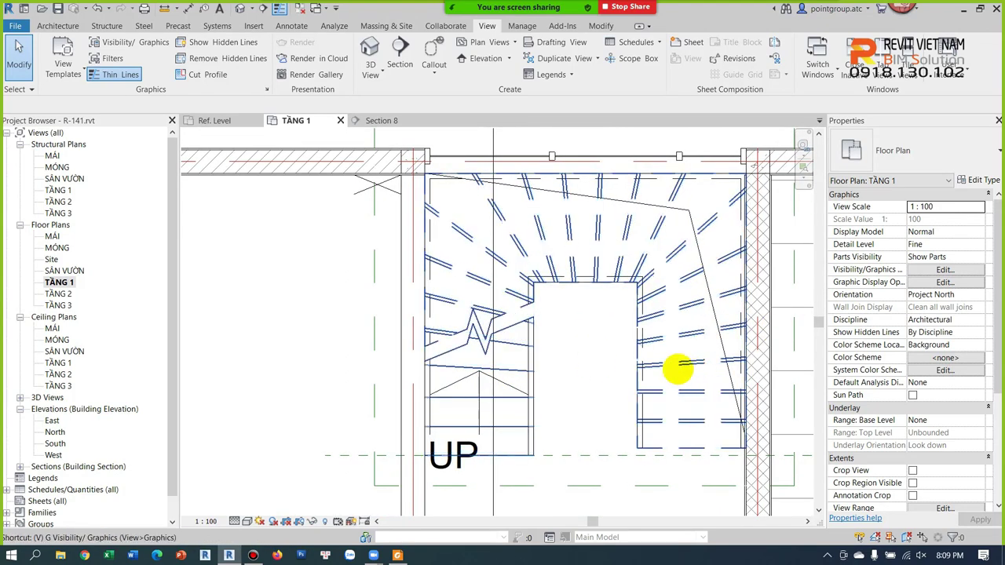
Also hide the stair's <Above> Riser Lines subcategory in the visibility settings
key("v")
key("v")
left_click(357, 265)
key("s")
scroll(298, 314, "down", 1)
scroll(298, 318, "down", 1)
left_click(284, 311)
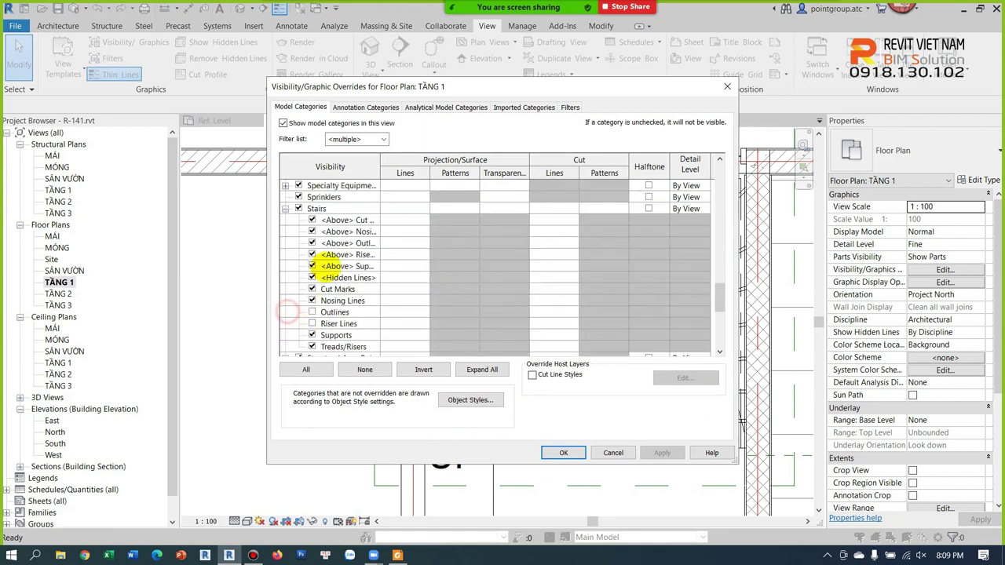
double_click(380, 167)
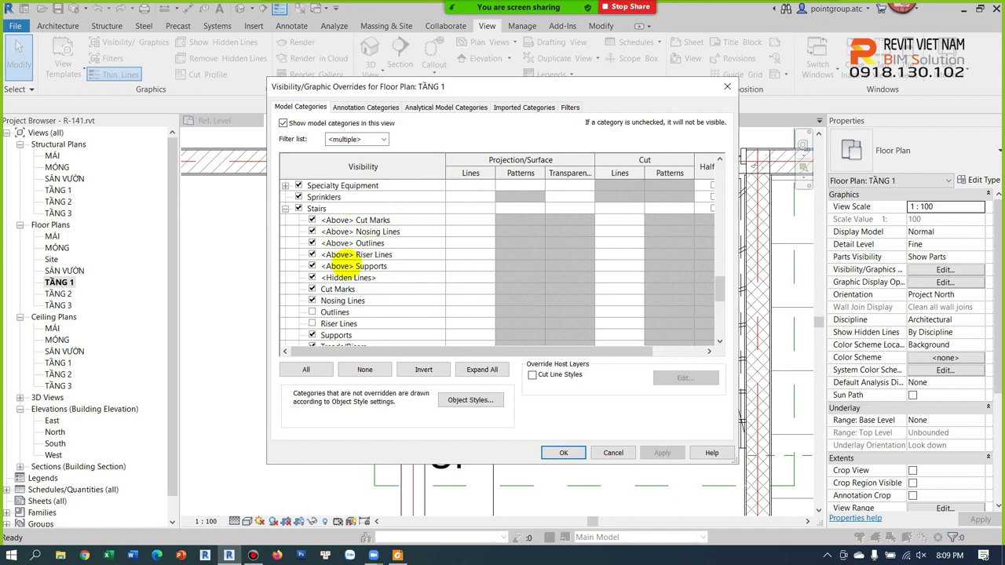
left_click(354, 243)
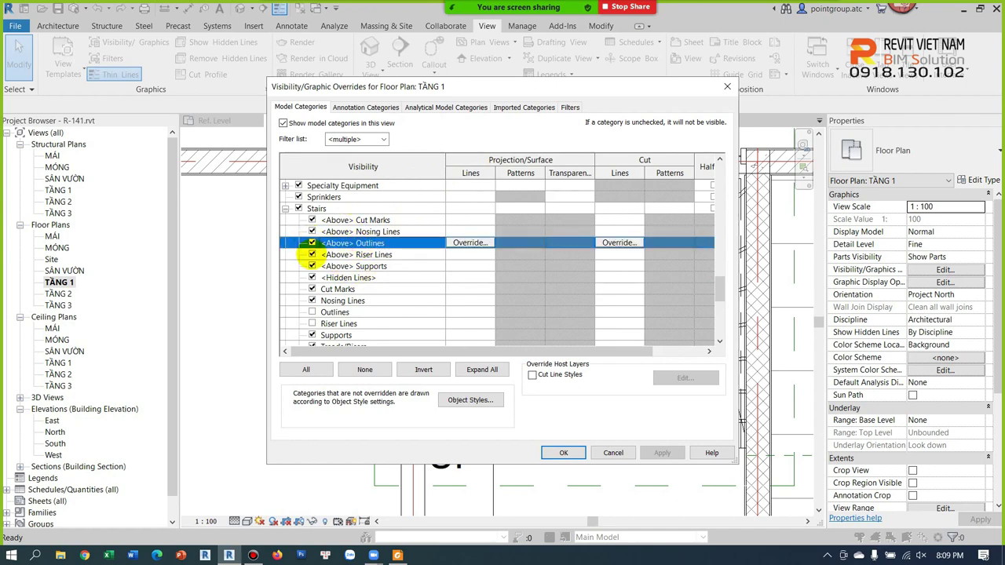
left_click(311, 255)
left_click(662, 452)
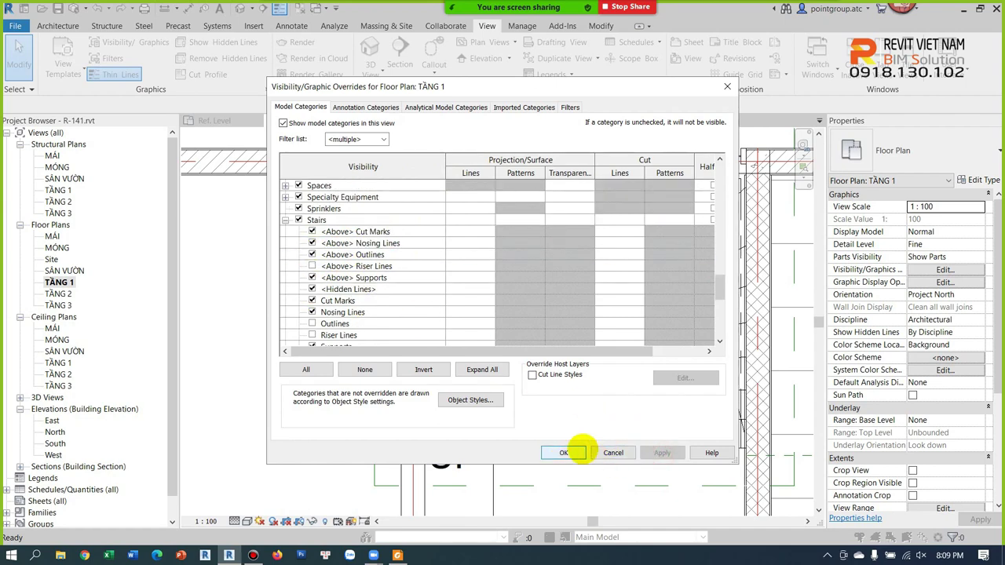
left_click(563, 453)
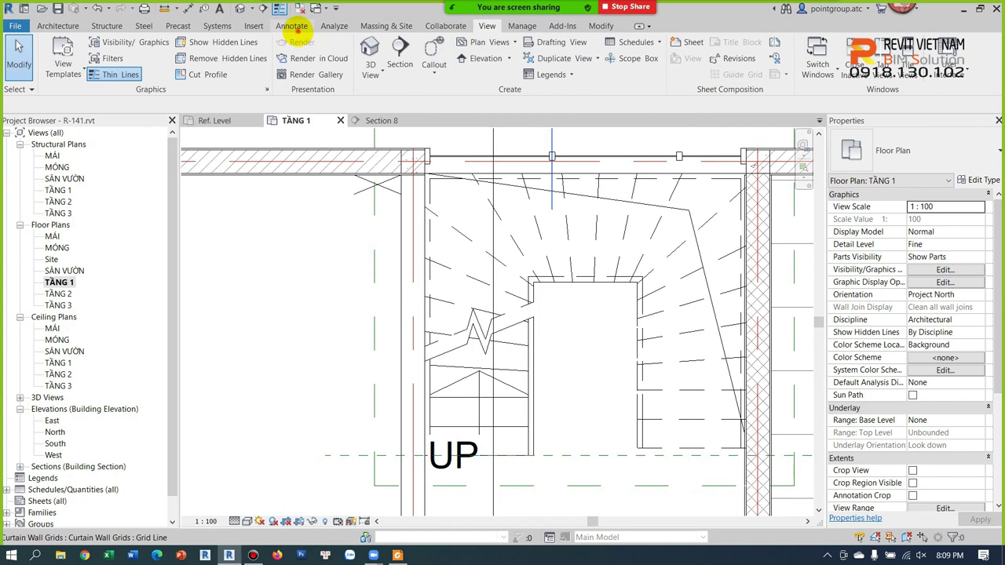
Place tread/riser numbers on the stair run with Annotate > Tread Number
left_click(291, 26)
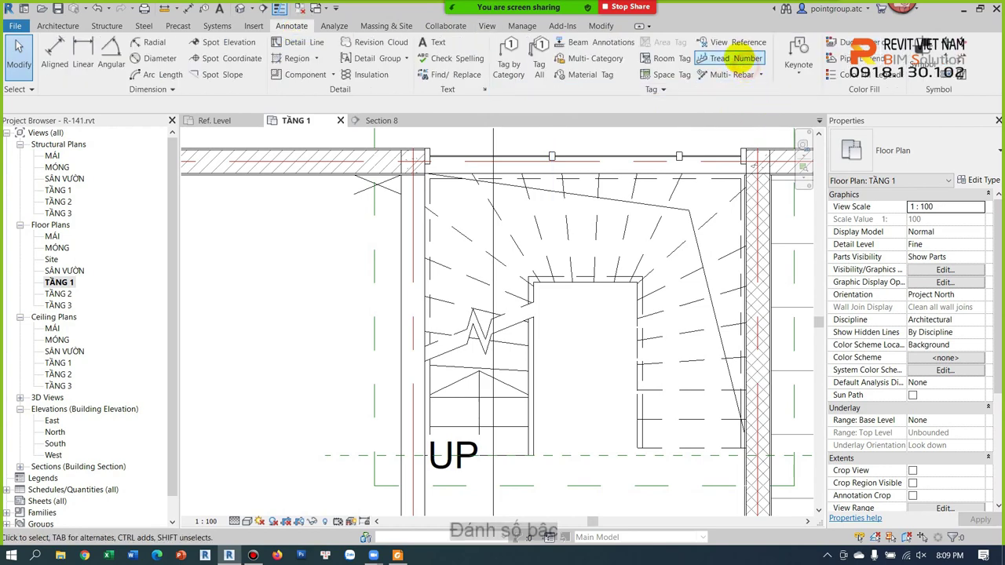
left_click(728, 58)
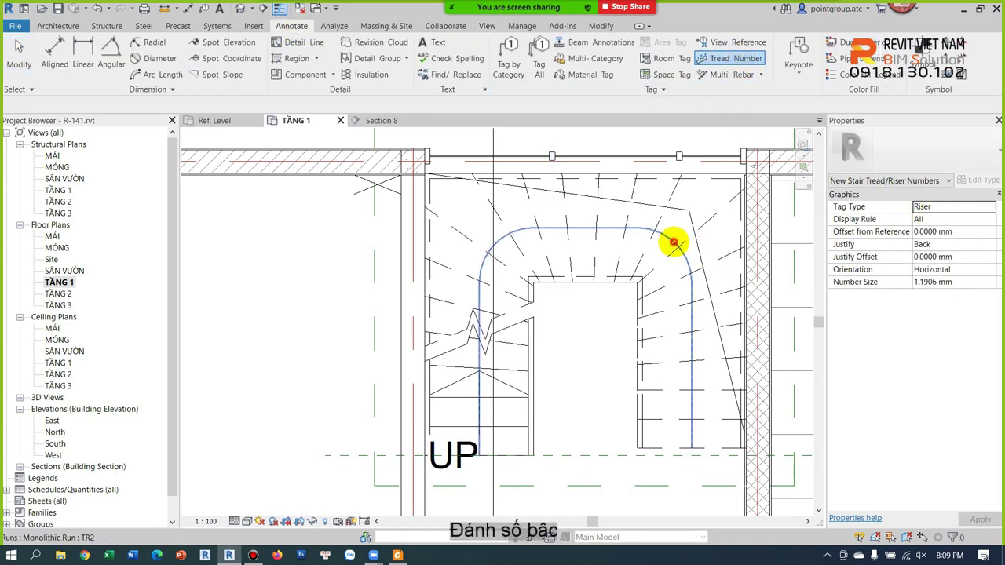
left_click(673, 243)
key("Escape")
key("Escape")
Set the numbers to count risers, show only odd numbers, at 1.5 mm size
left_click(667, 232)
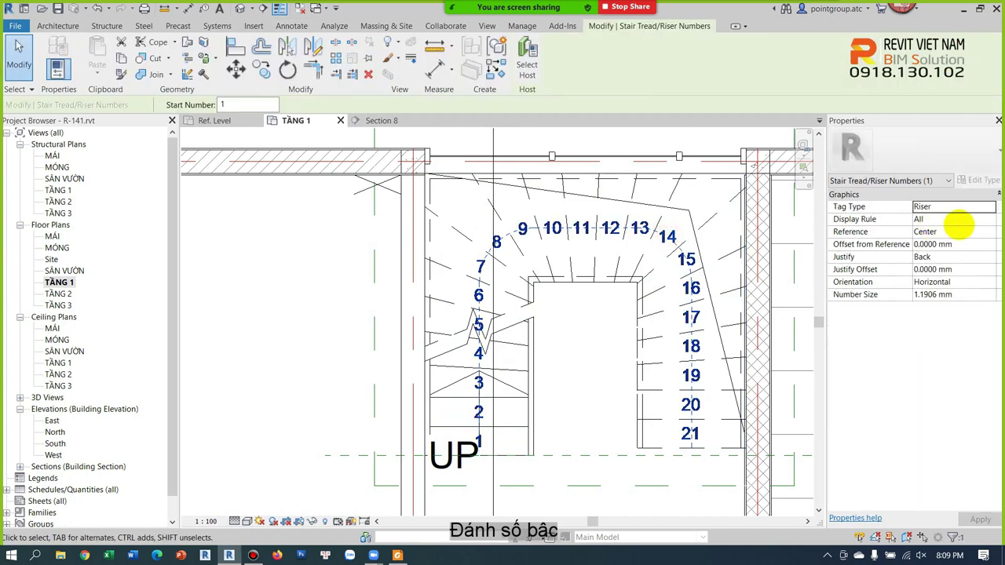
left_click(985, 209)
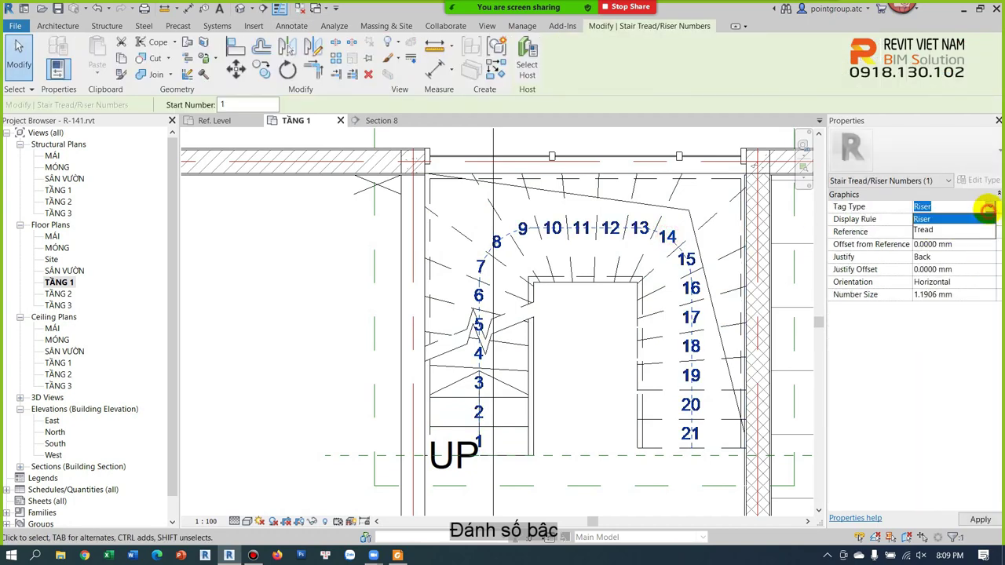
left_click(959, 220)
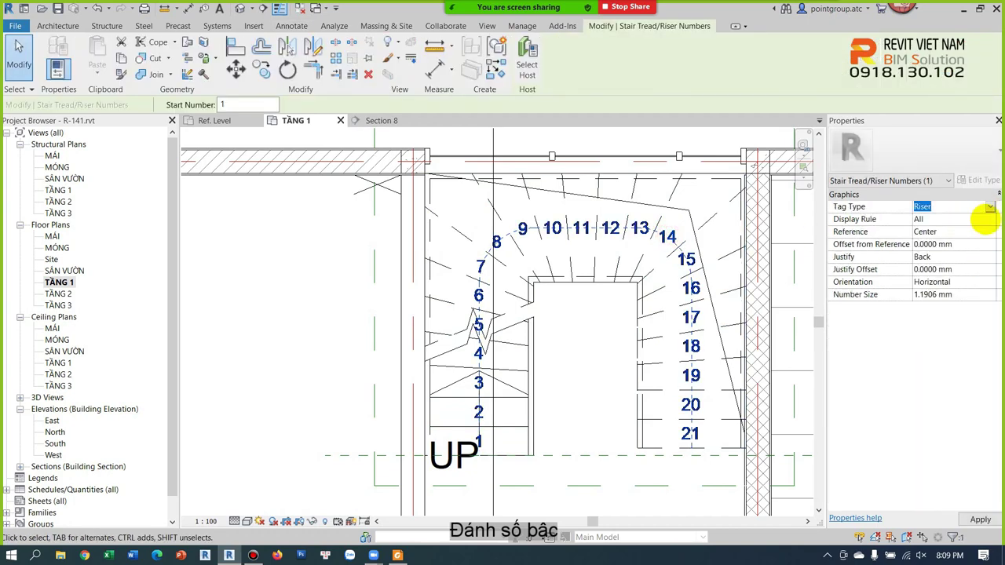
left_click(984, 220)
left_click(924, 239)
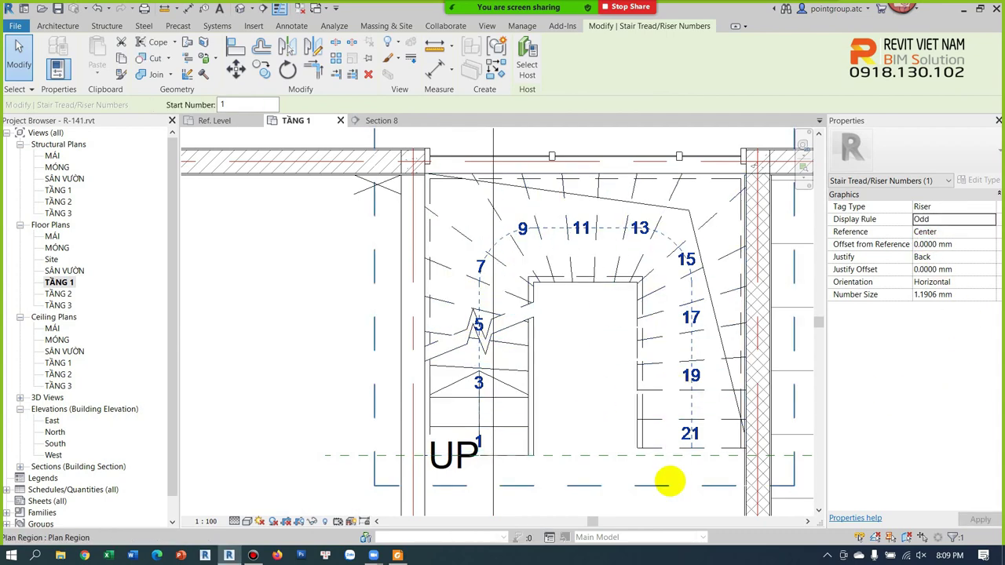
left_click(971, 295)
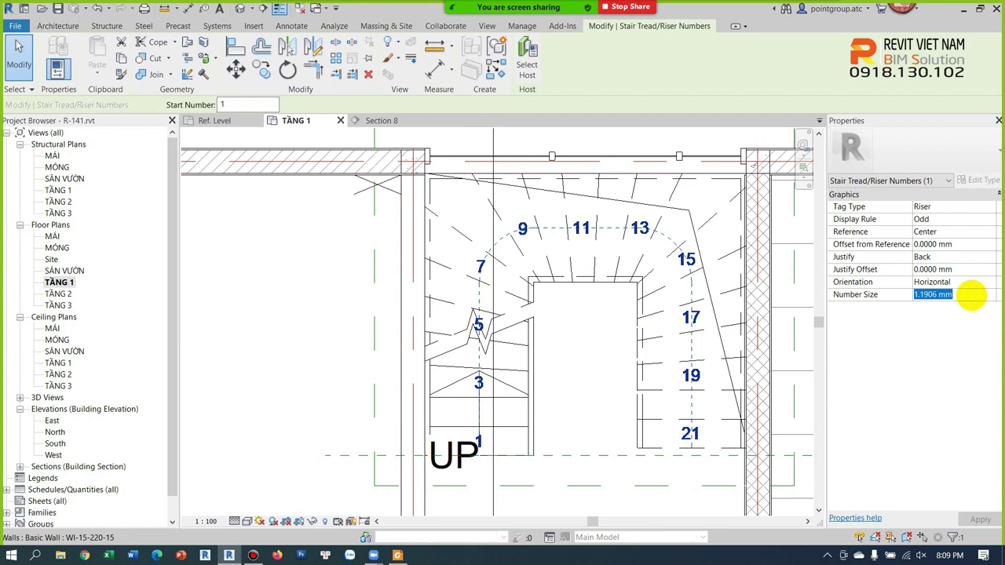
type("1.5")
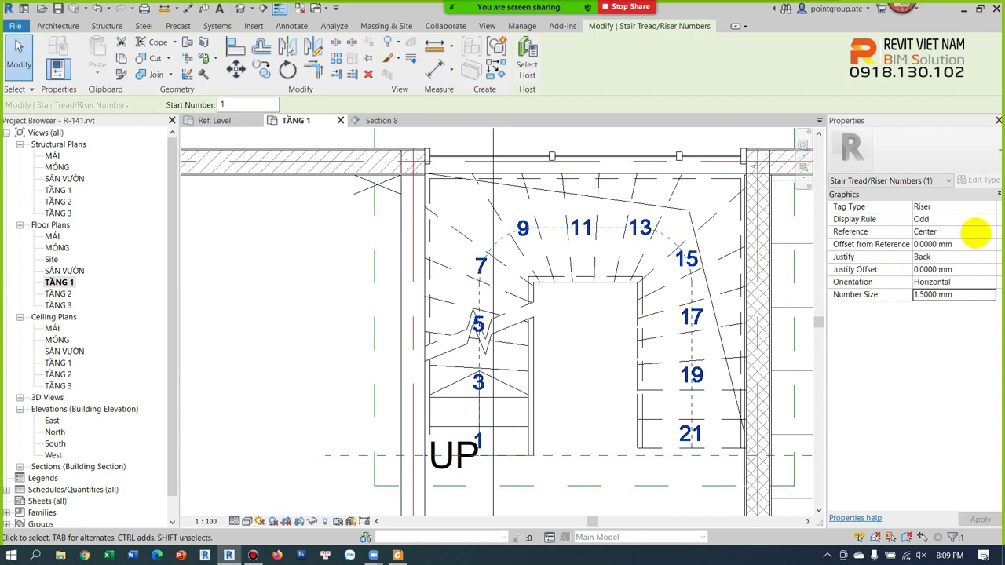
Set the number reference to the run Center after trying Left Quarter
left_click(974, 232)
left_click(938, 252)
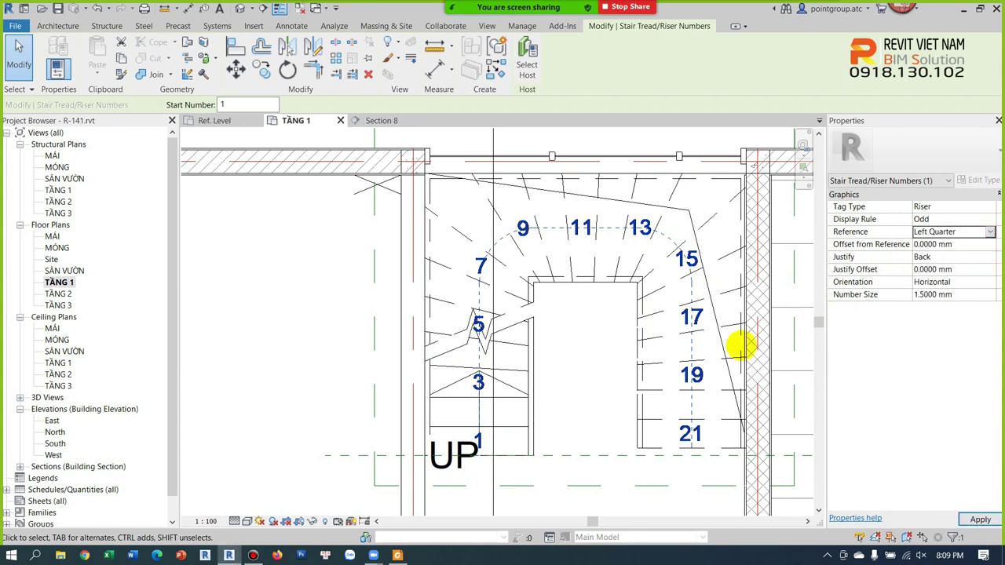
left_click(990, 232)
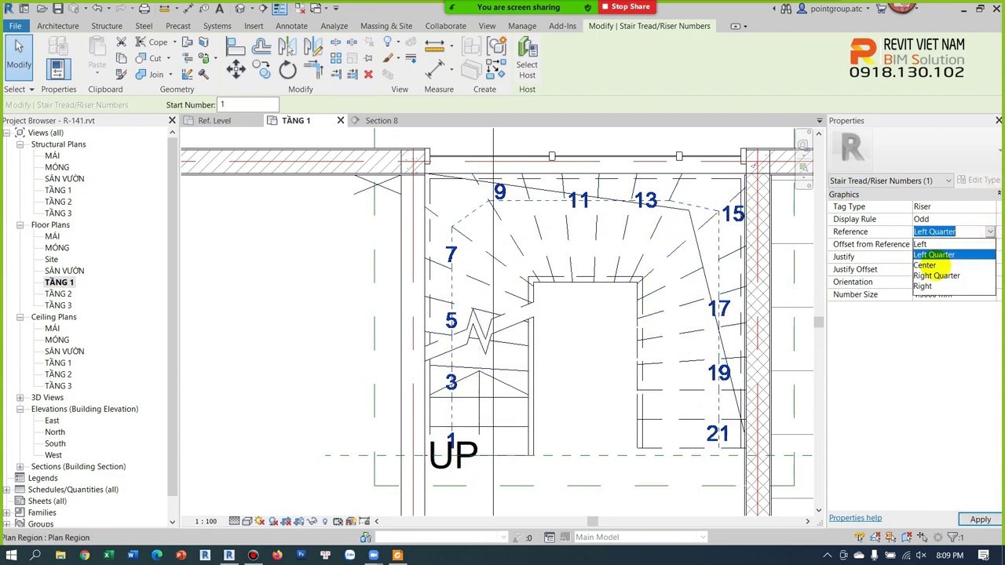
left_click(940, 265)
key("Escape")
scroll(601, 307, "down", 3)
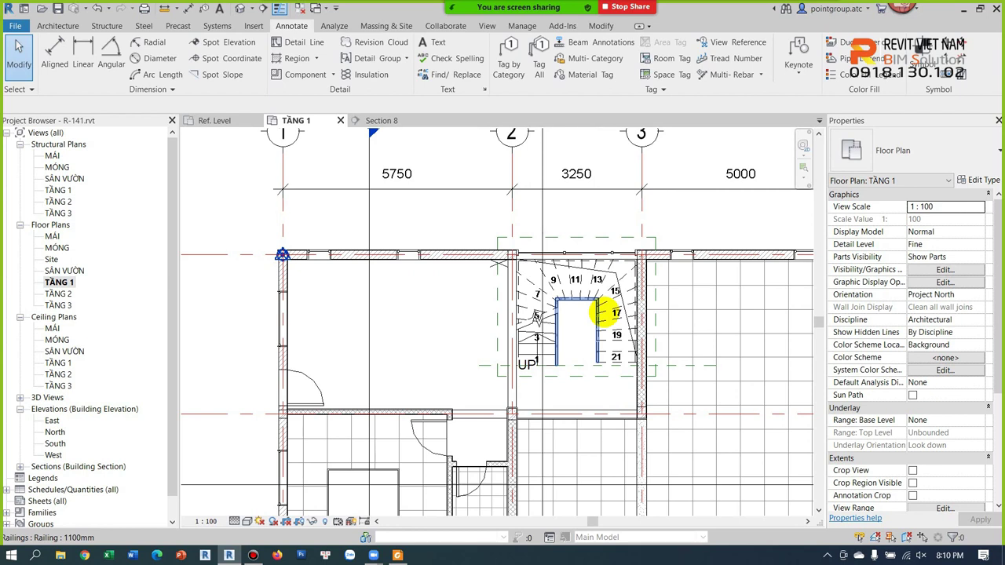
scroll(684, 231, "down", 1)
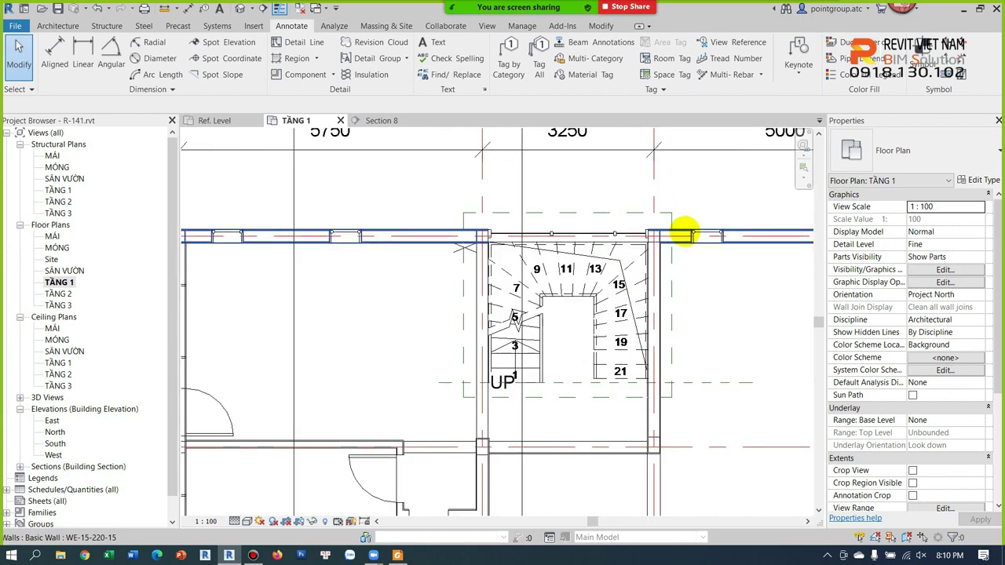
Open the Section 8 view and enter edit mode on the stair
scroll(573, 304, "down", 2)
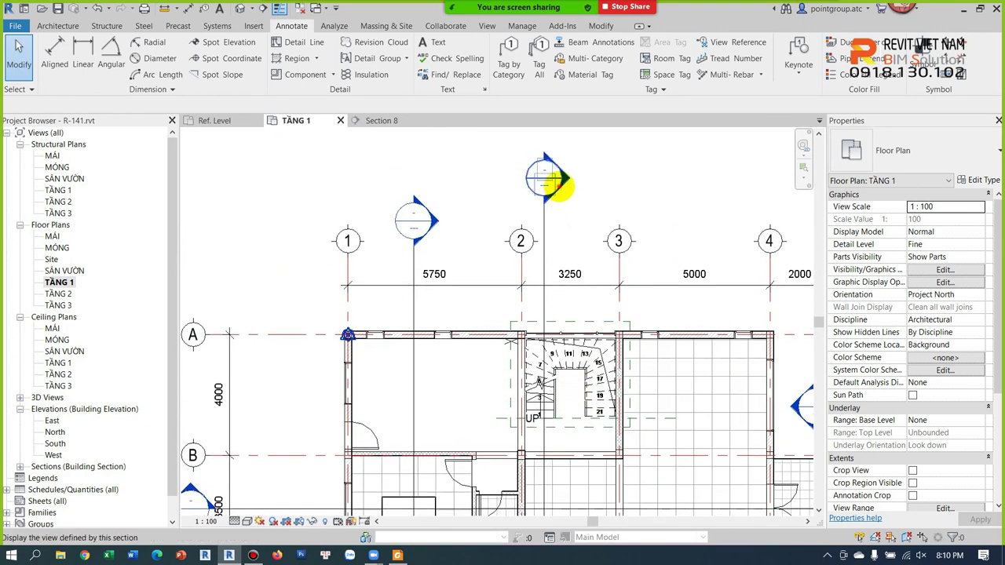
double_click(549, 174)
scroll(511, 415, "up", 2)
scroll(559, 445, "up", 2)
scroll(560, 445, "up", 2)
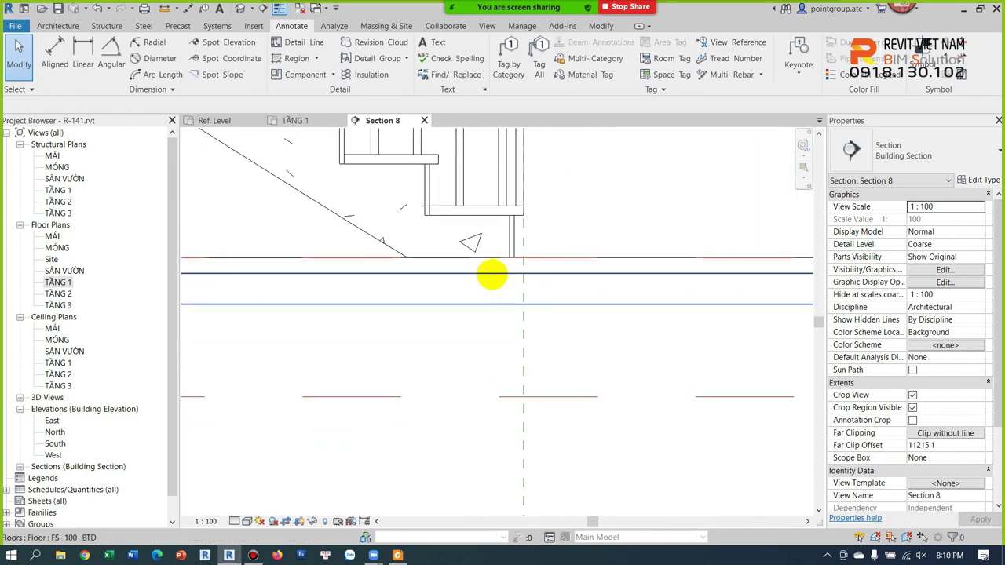
left_click(521, 238)
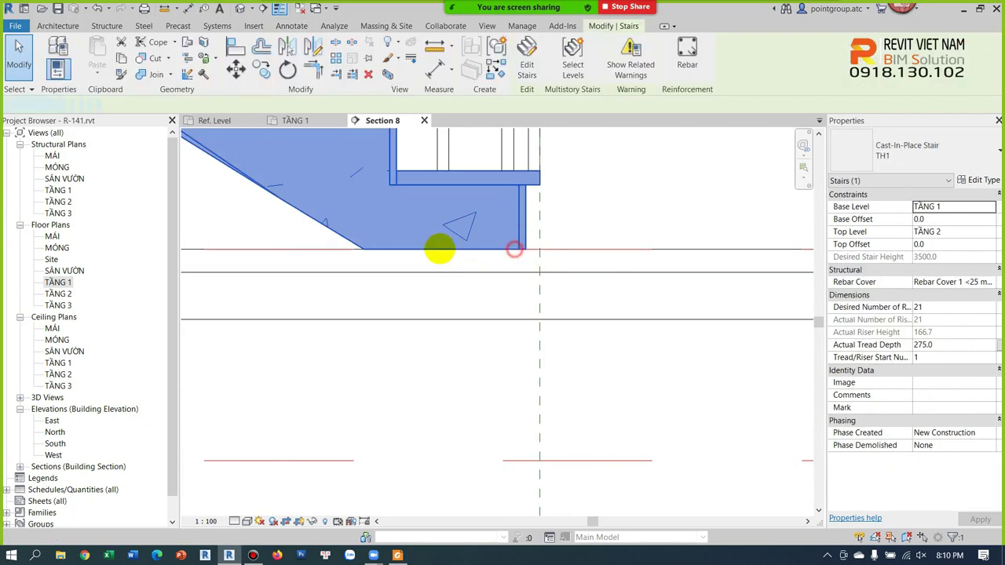
double_click(511, 236)
Set the first run's Extend Below Riser Base to -150 and finish editing
left_click(507, 244)
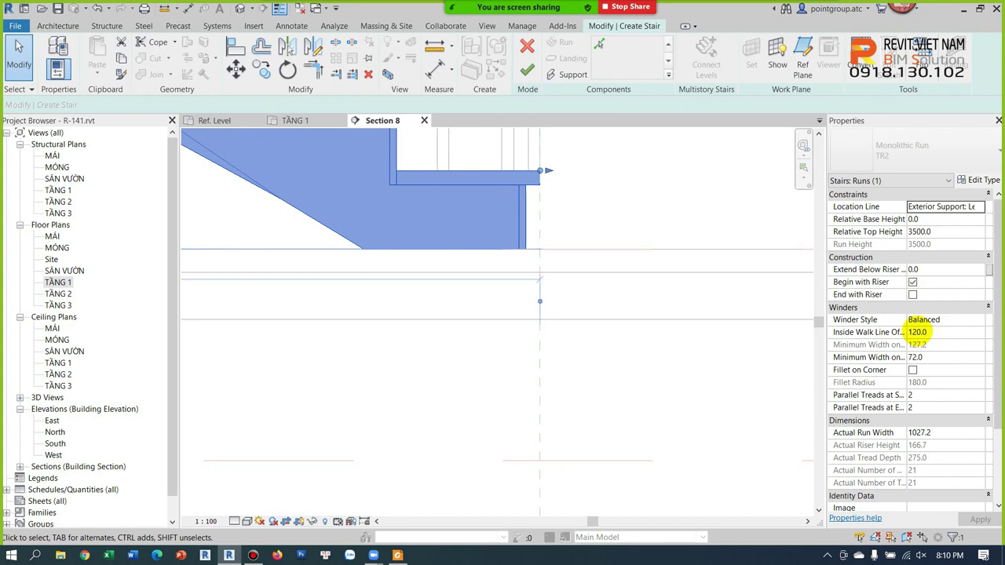
left_click(912, 294)
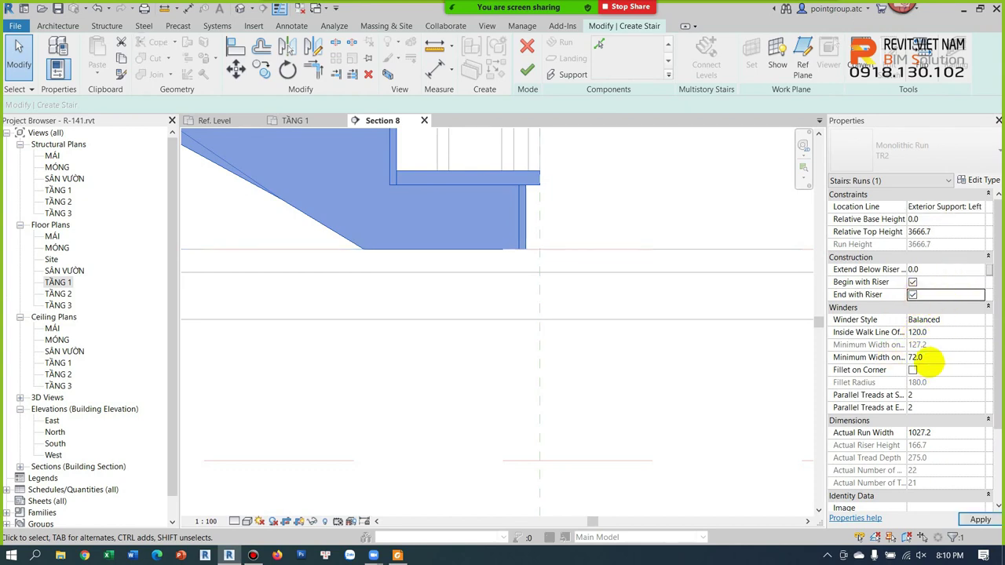
left_click(912, 295)
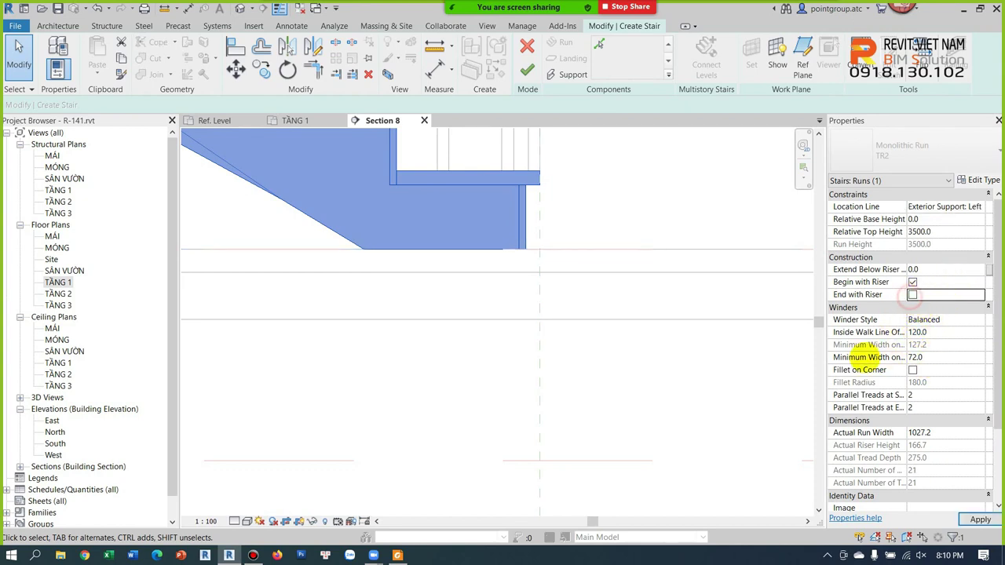
left_click(933, 271)
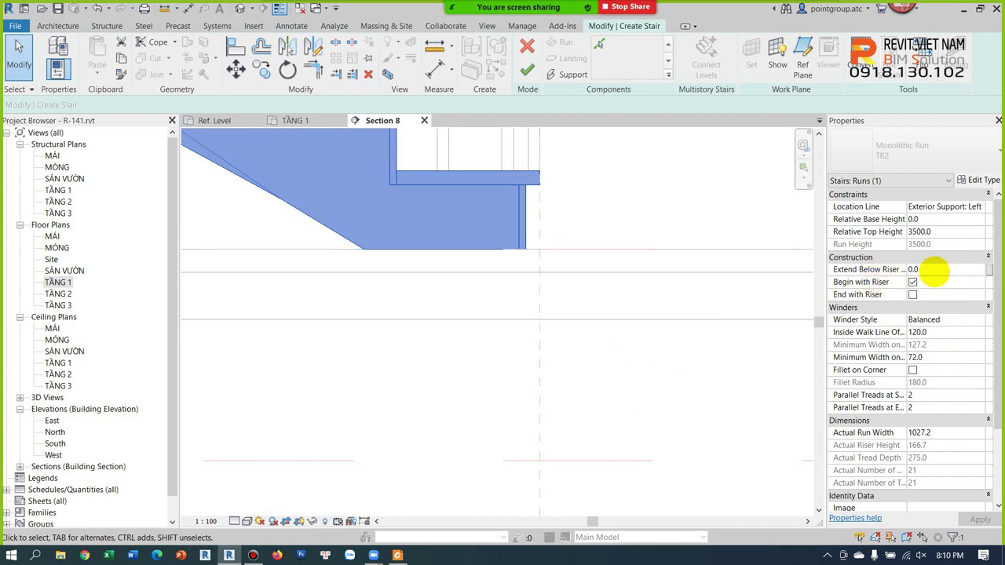
left_click_drag(936, 271, 893, 268)
type("-200")
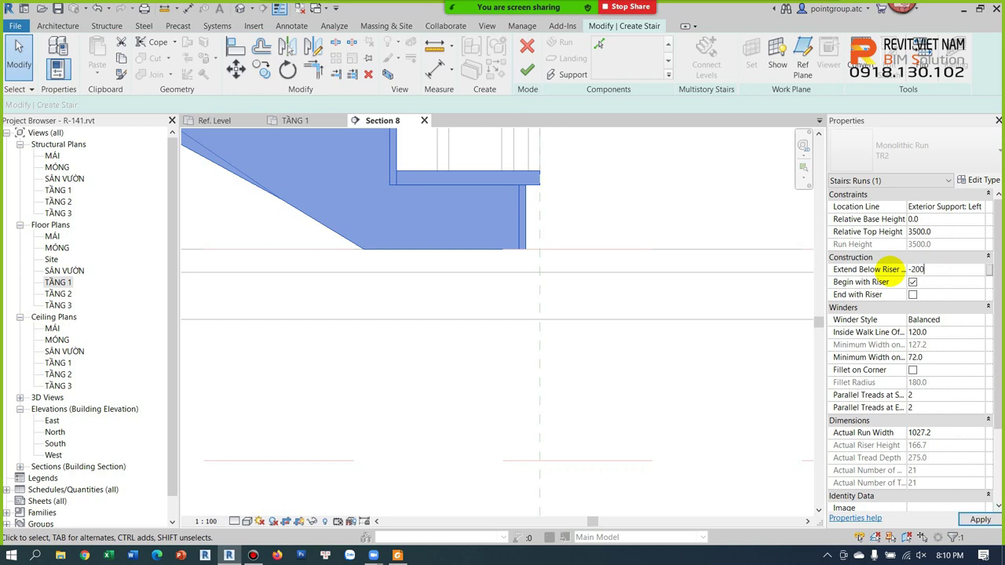
key("Return")
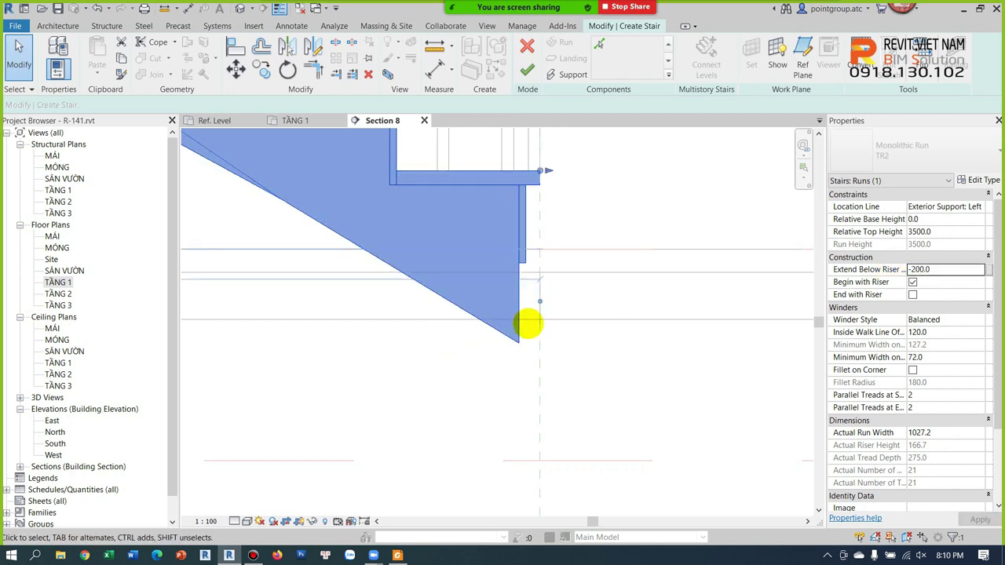
left_click(954, 269)
type("-150")
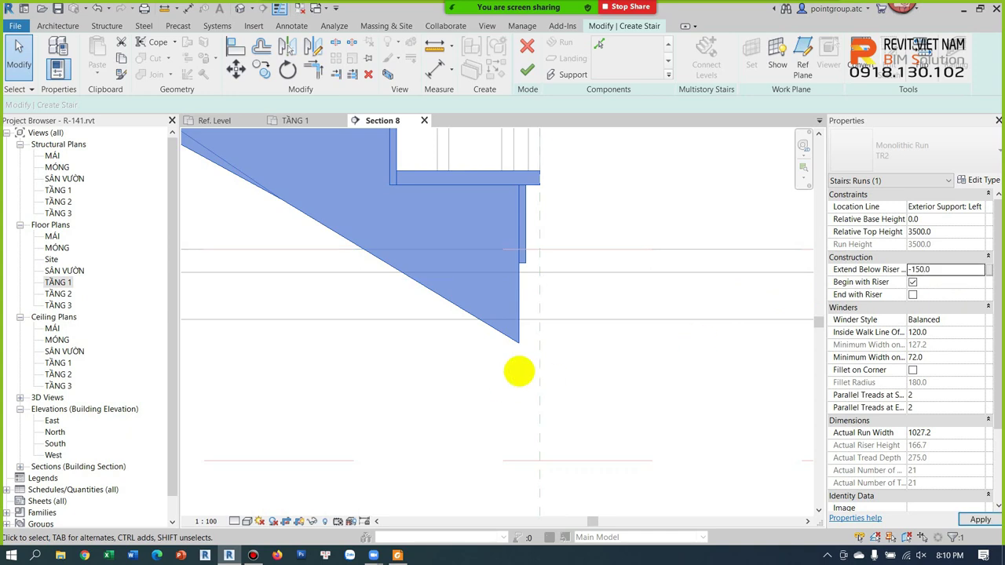
left_click(529, 347)
left_click(527, 71)
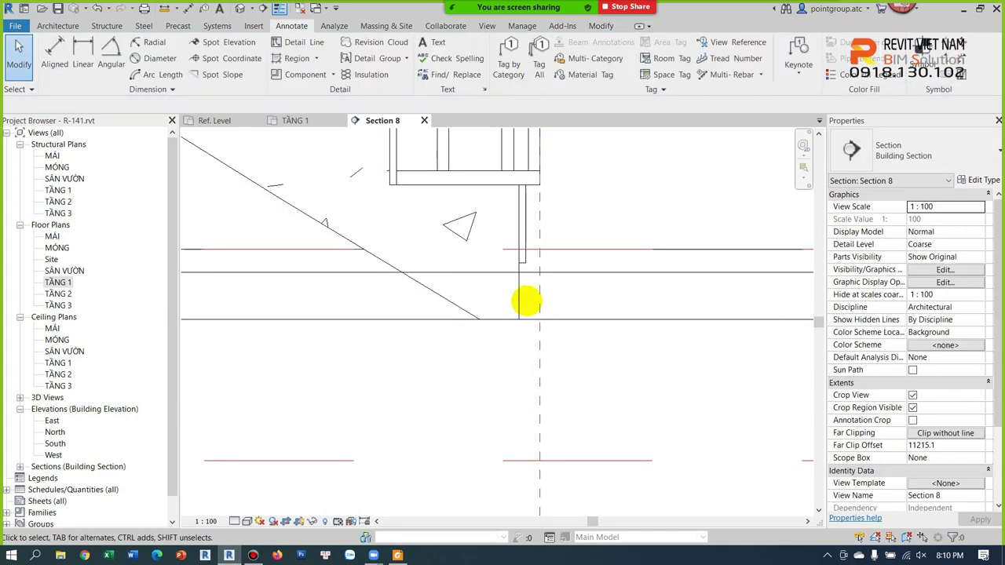
Inspect the floor slab and reference plane in Section 8 at true line thickness
left_click(475, 284)
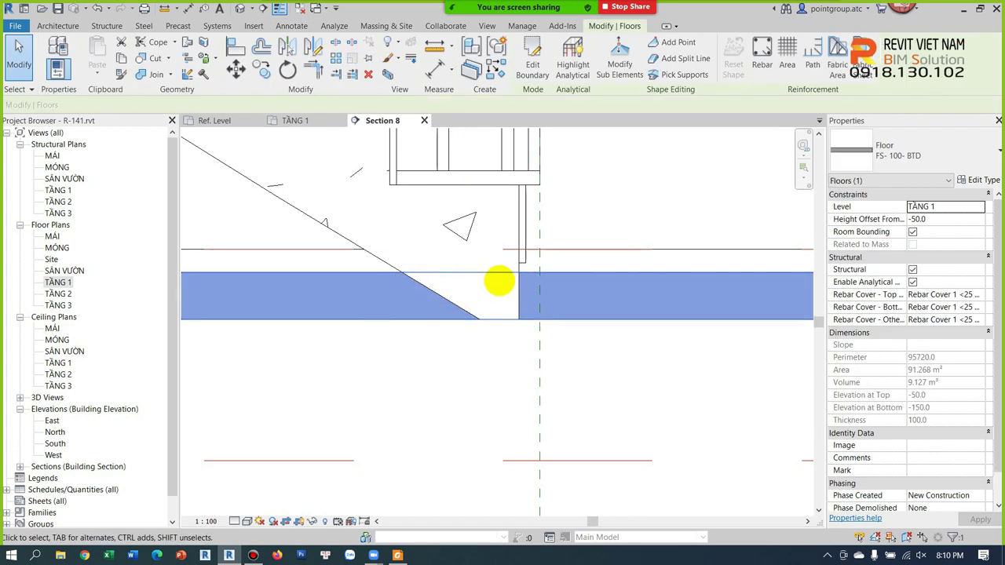
scroll(516, 371, "down", 1)
scroll(517, 371, "down", 1)
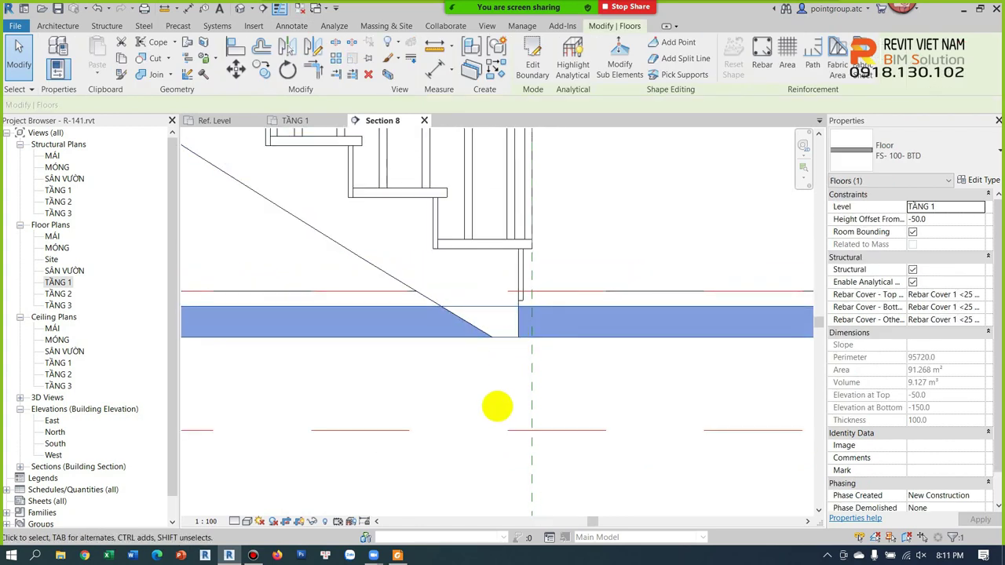
left_click(529, 365)
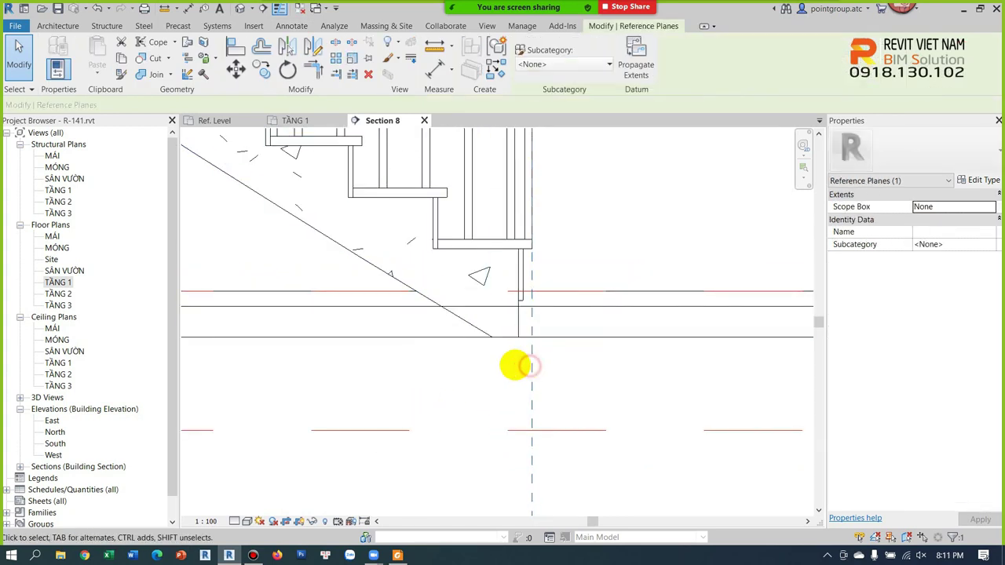
key("l")
left_click(514, 364)
scroll(518, 363, "up", 1)
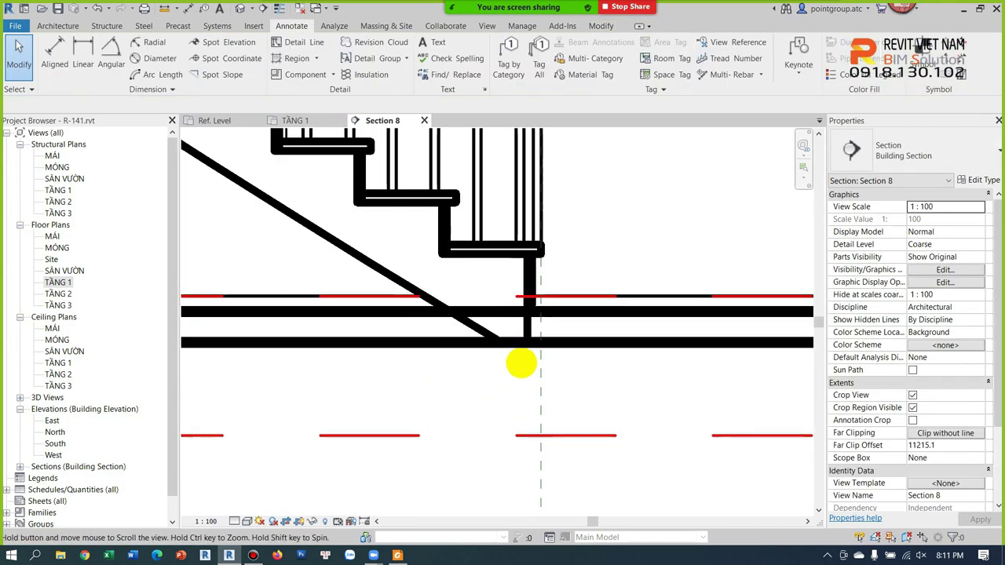
scroll(604, 365, "down", 2)
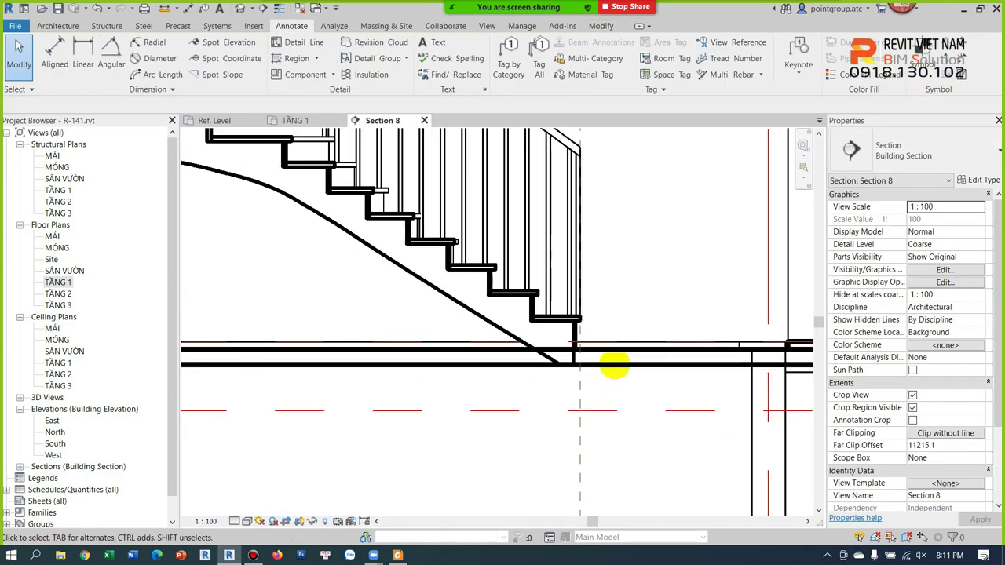
middle_click_drag(609, 366, 610, 476)
Move the Section 8 cut line right toward grid 3 in TẦNG 1, then reopen Section 8
double_click(59, 282)
scroll(393, 202, "down", 2)
left_click(461, 235)
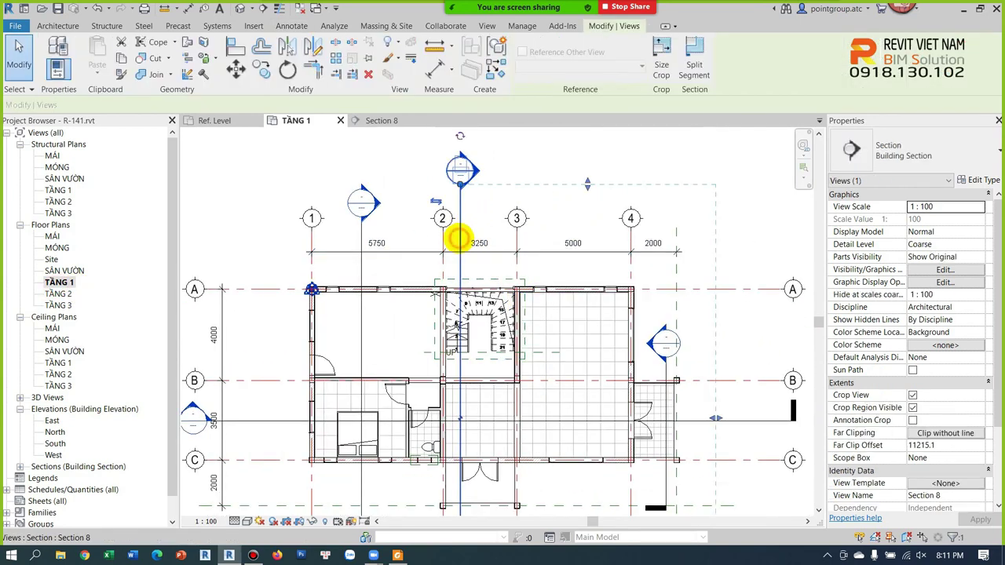
scroll(463, 237, "up", 2)
left_click_drag(461, 240, 526, 242)
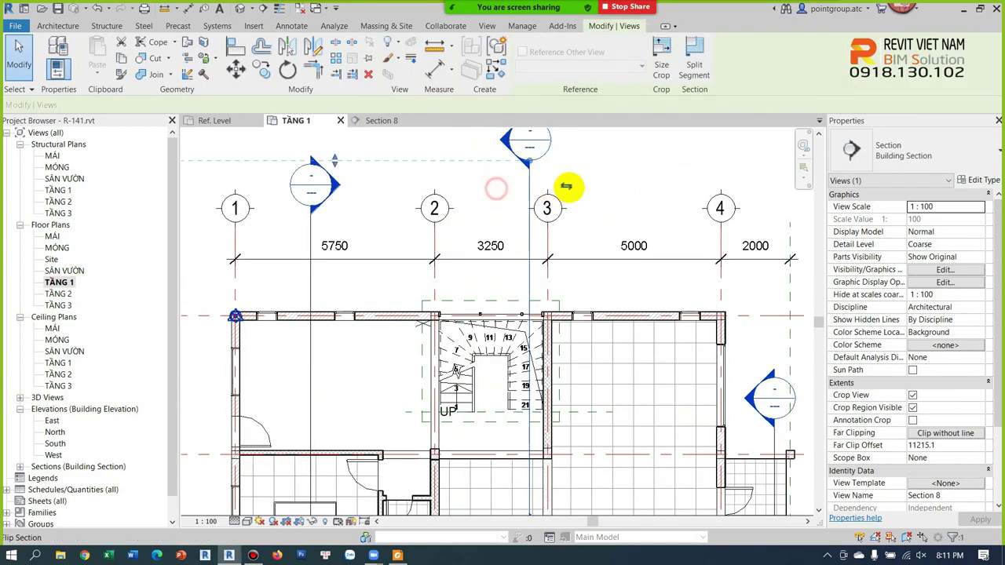
left_click(568, 186)
double_click(535, 141)
scroll(648, 291, "down", 2)
scroll(578, 282, "down", 2)
scroll(422, 267, "up", 5)
scroll(421, 266, "up", 3)
middle_click_drag(321, 317, 468, 310)
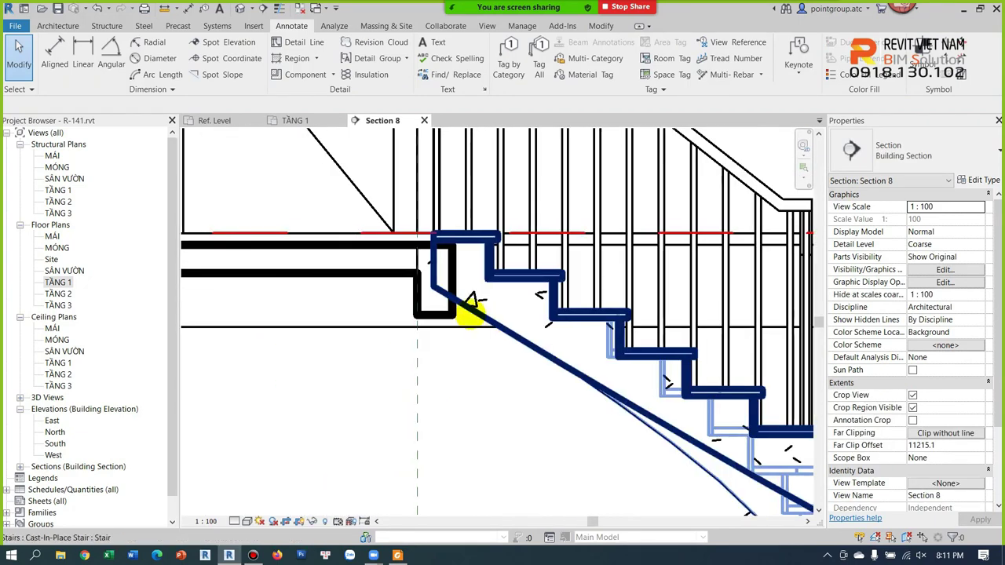
Set the stair's Tread/Riser Start Number to 0
left_click(474, 306)
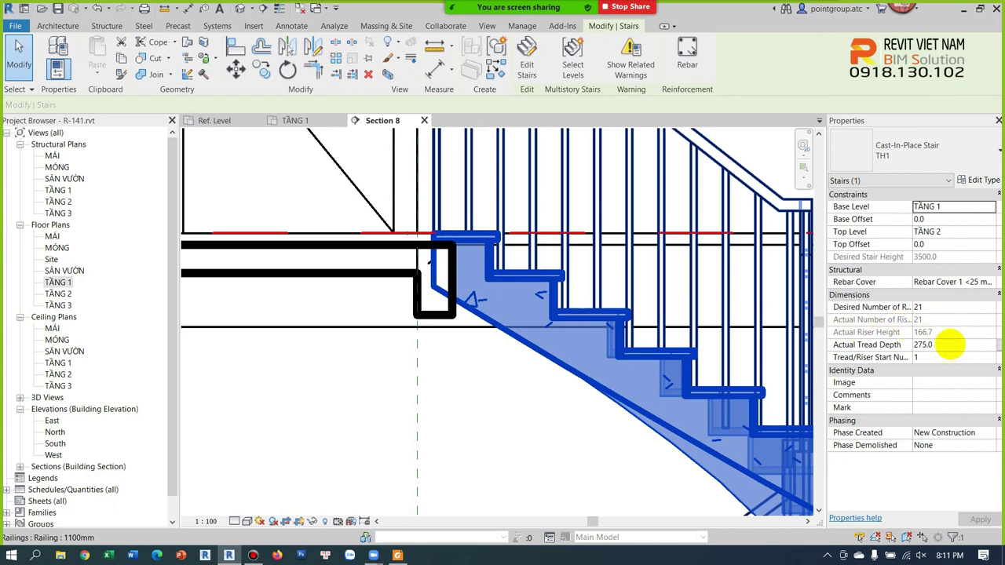
left_click(925, 356)
type("0")
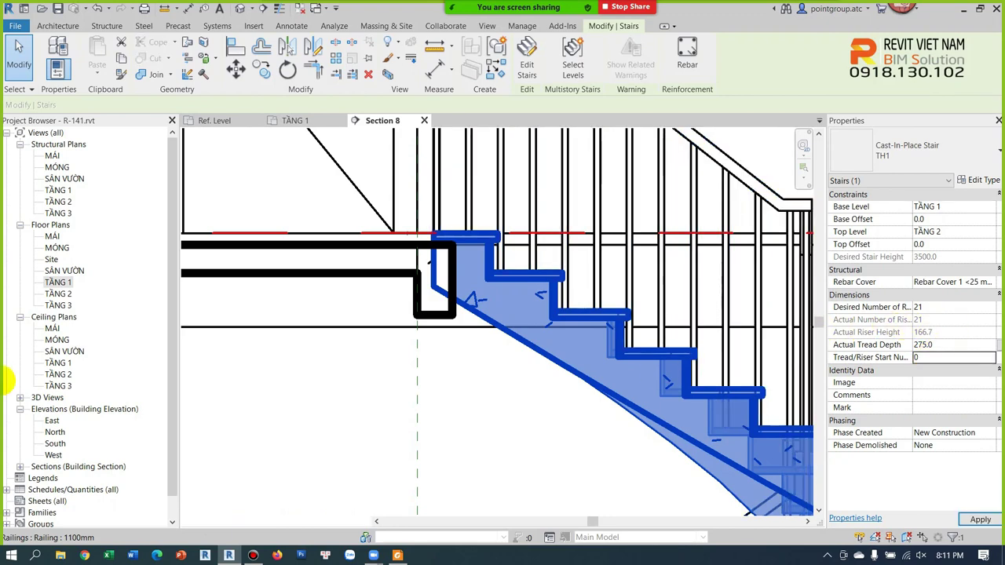
left_click(529, 382)
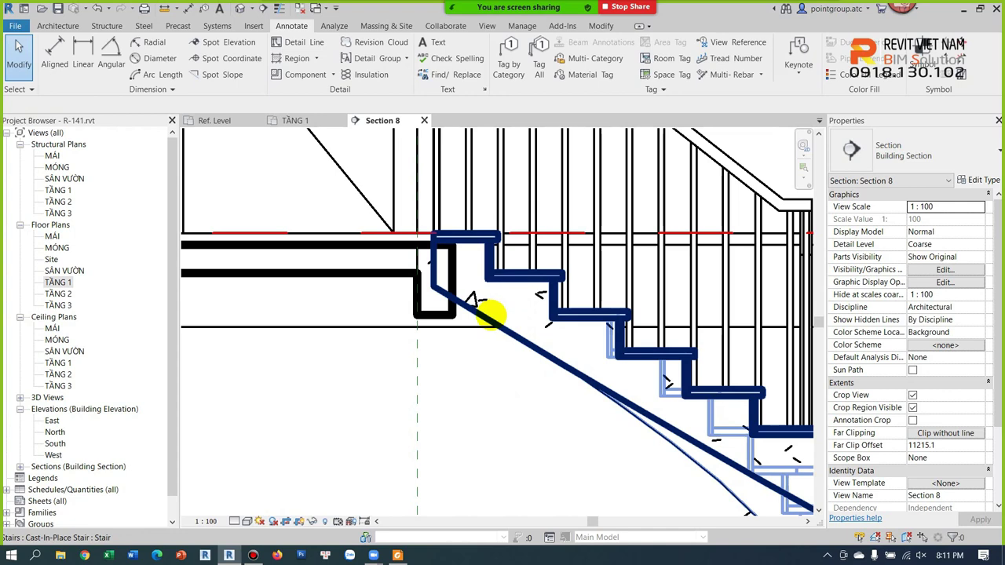
Turn off Begin with Riser on the stair run and finish editing
left_click(491, 312)
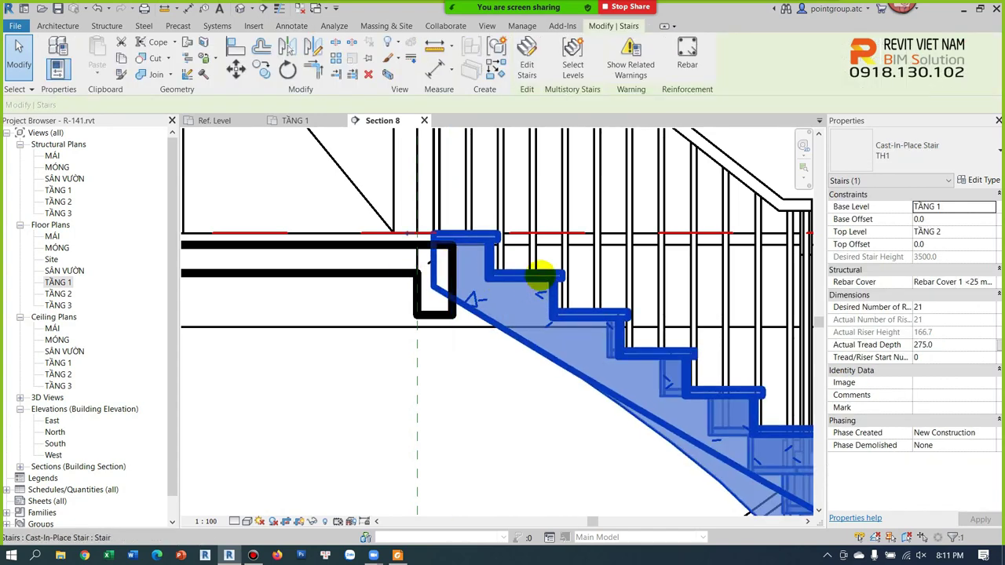
double_click(522, 276)
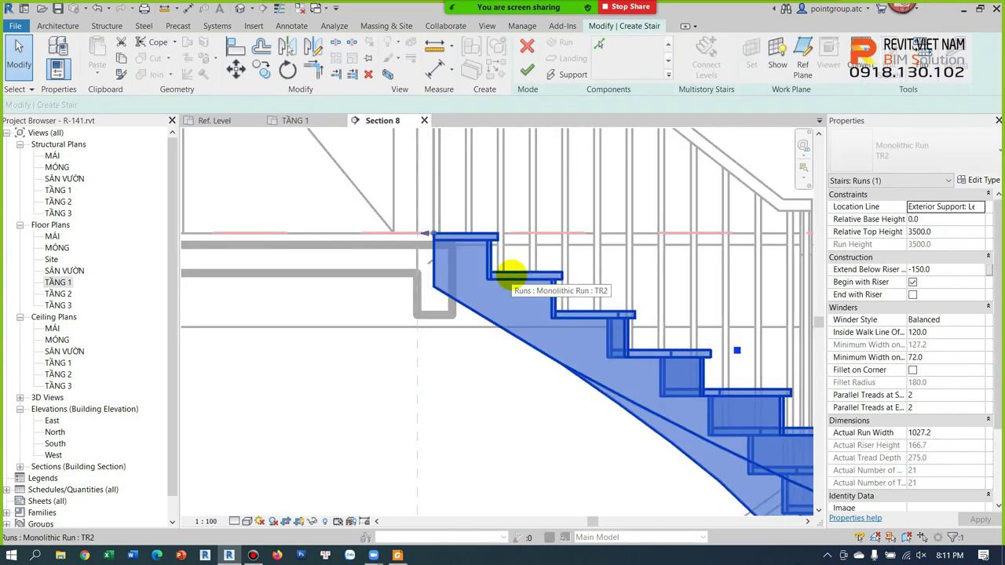
left_click(912, 281)
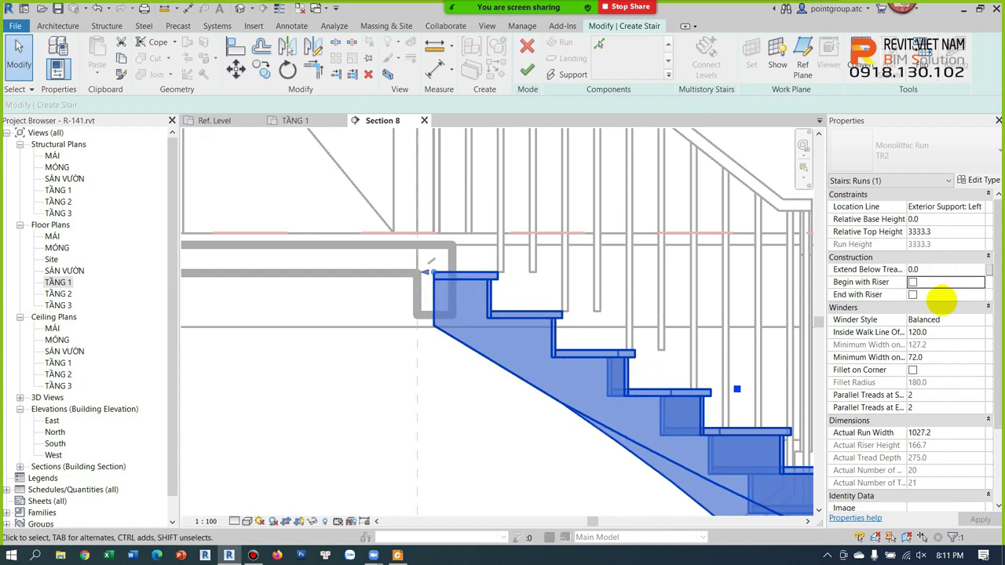
left_click(912, 281)
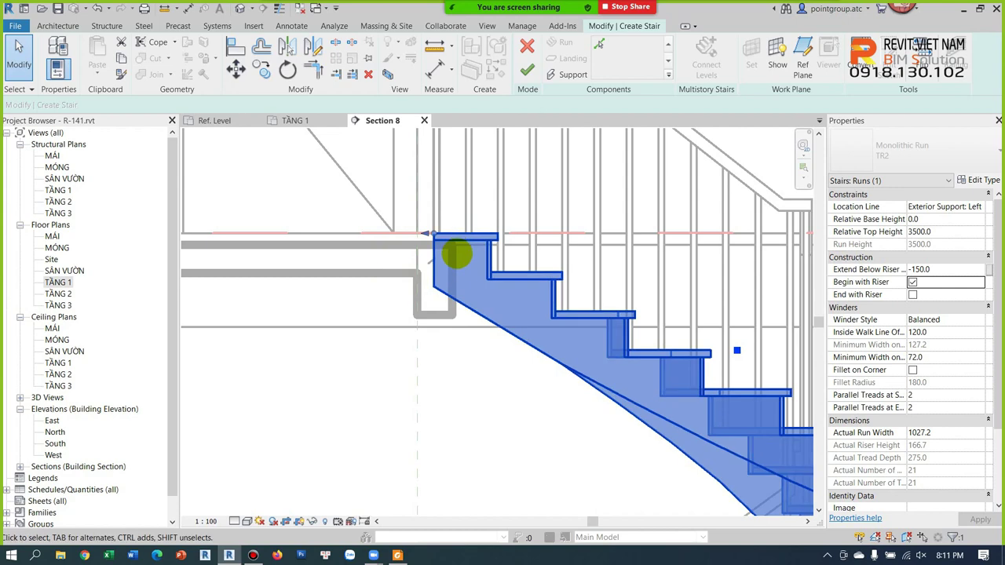
left_click(912, 281)
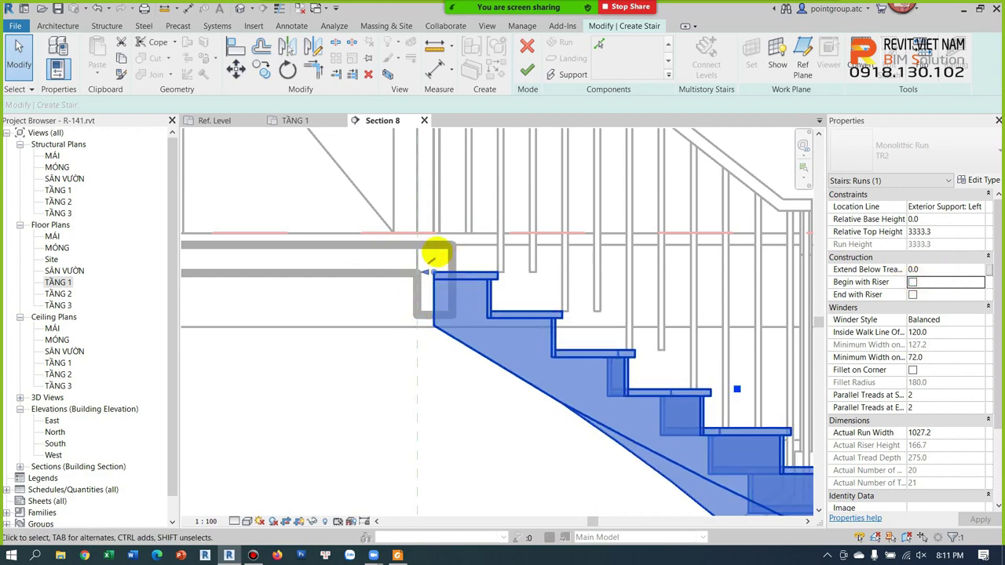
left_click(455, 397)
left_click(525, 71)
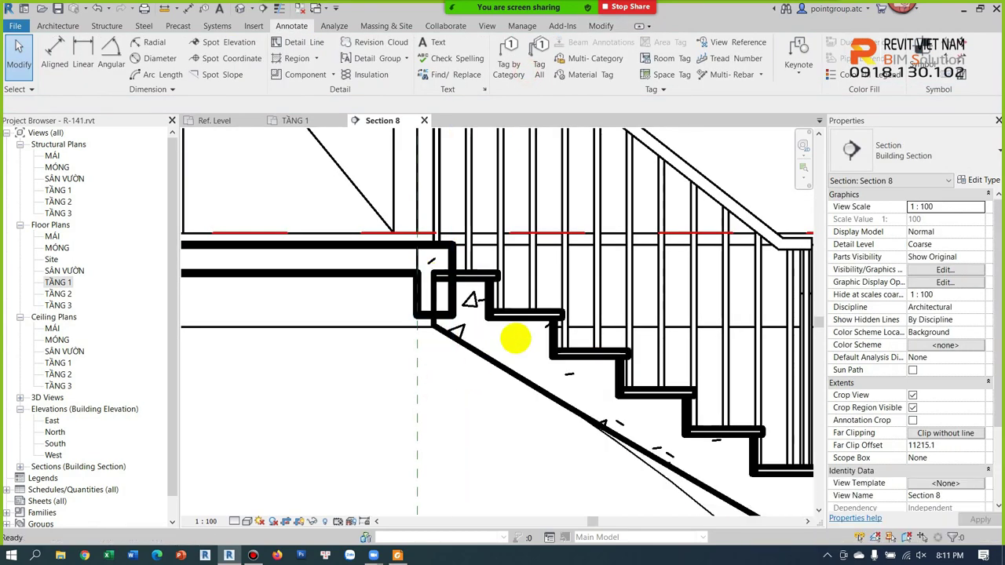
key("d")
key("i")
scroll(530, 314, "up", 3)
left_click(511, 314)
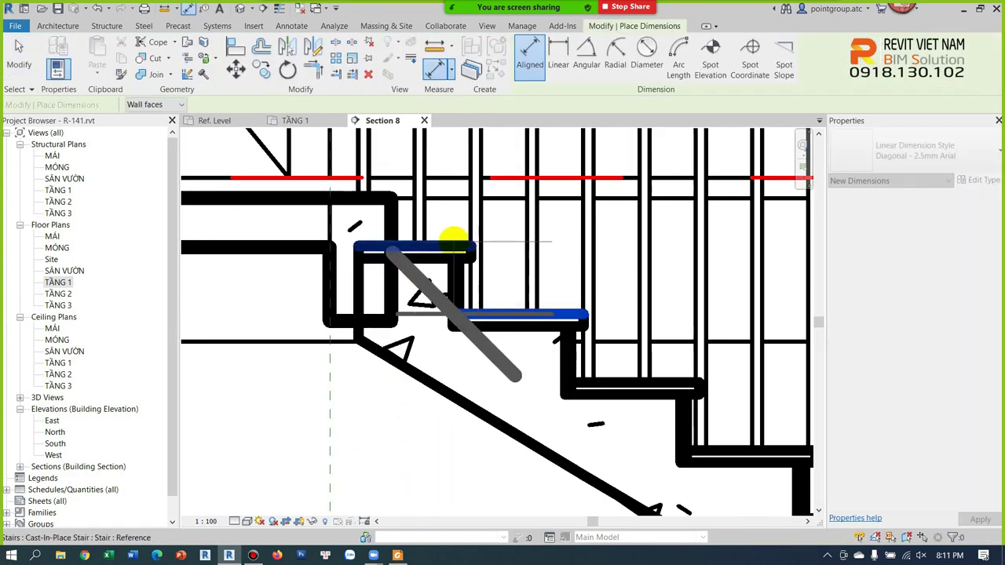
key("Escape")
left_click(451, 246)
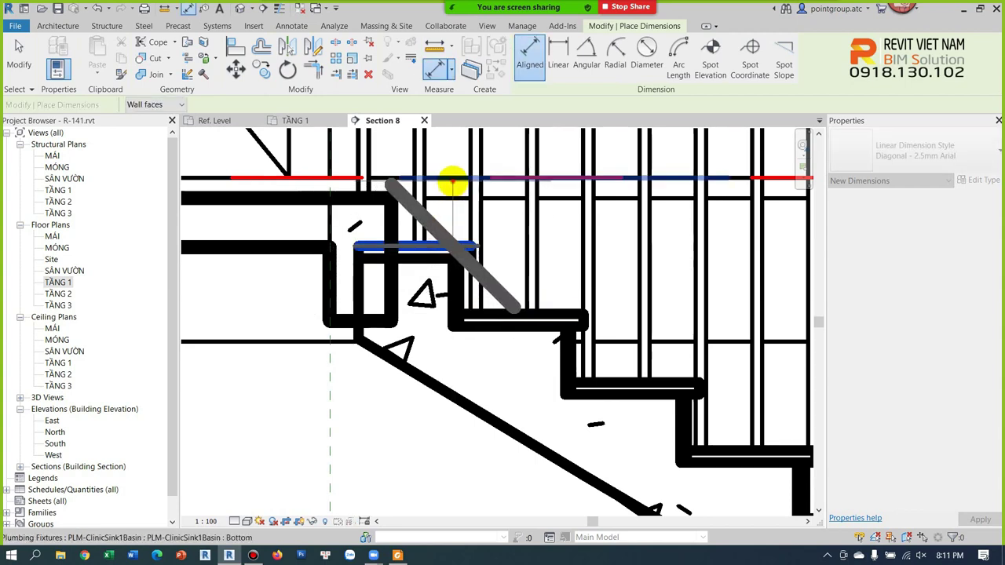
scroll(451, 191, "down", 2)
scroll(253, 217, "up", 2)
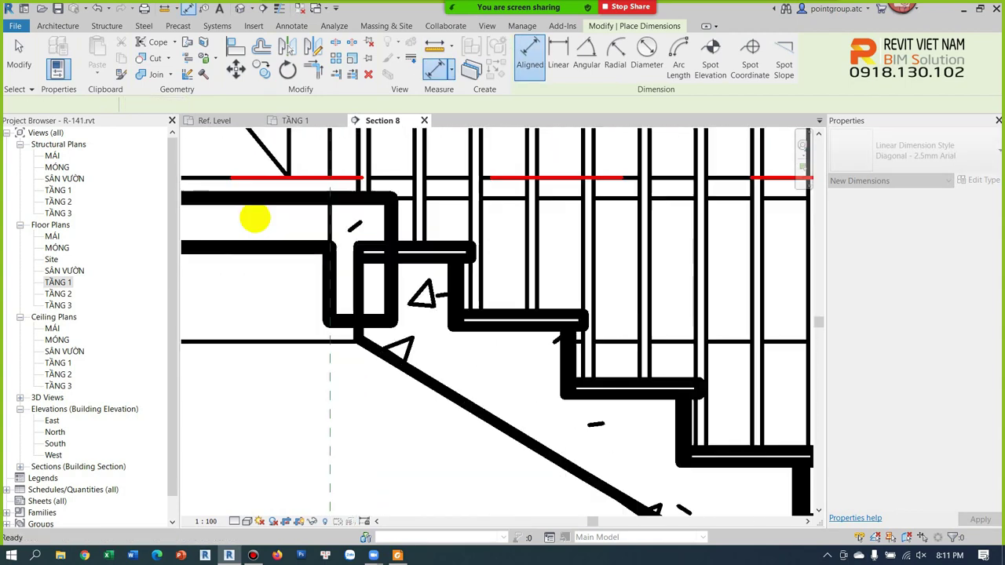
key("Escape")
key("Escape")
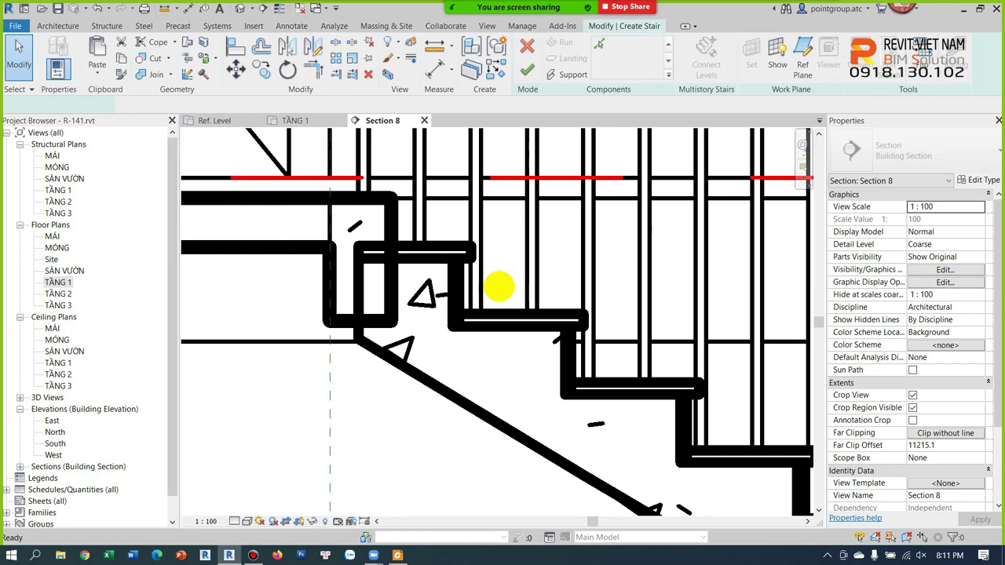
double_click(508, 294)
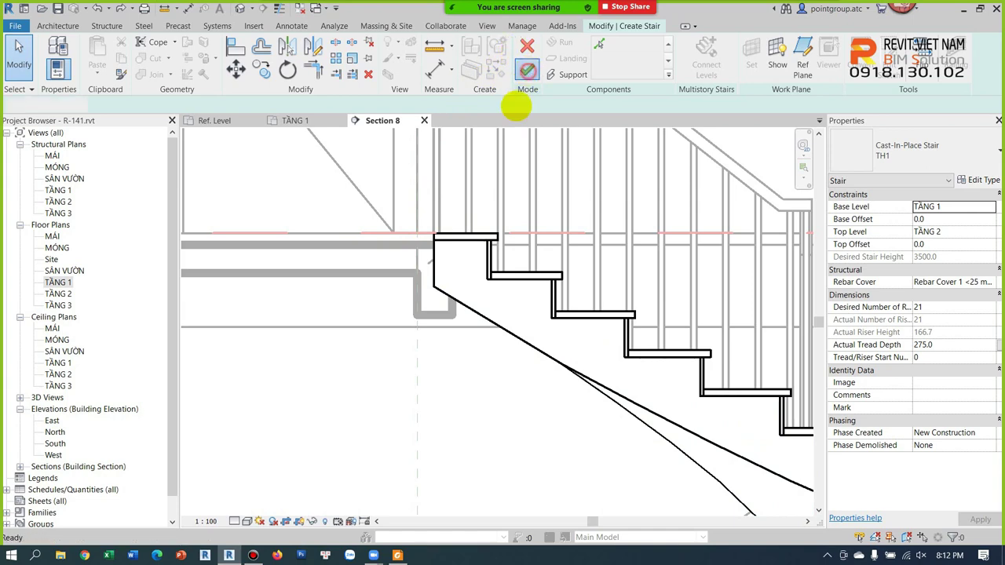
left_click(526, 70)
scroll(458, 279, "down", 1)
scroll(459, 279, "down", 1)
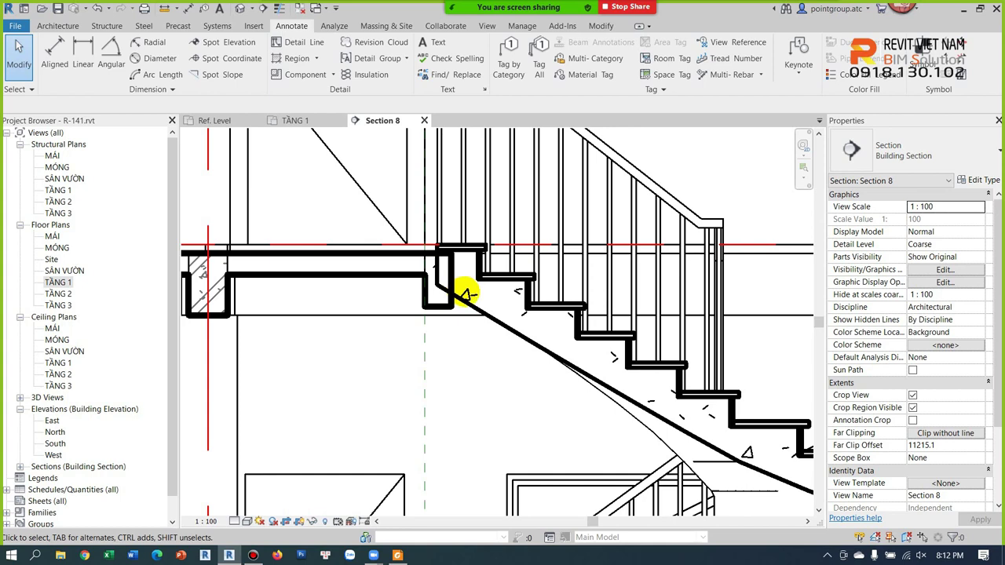
Align the D-150X300 beam face to the starting edge of the stair's first run
key("al")
scroll(455, 277, "up", 3)
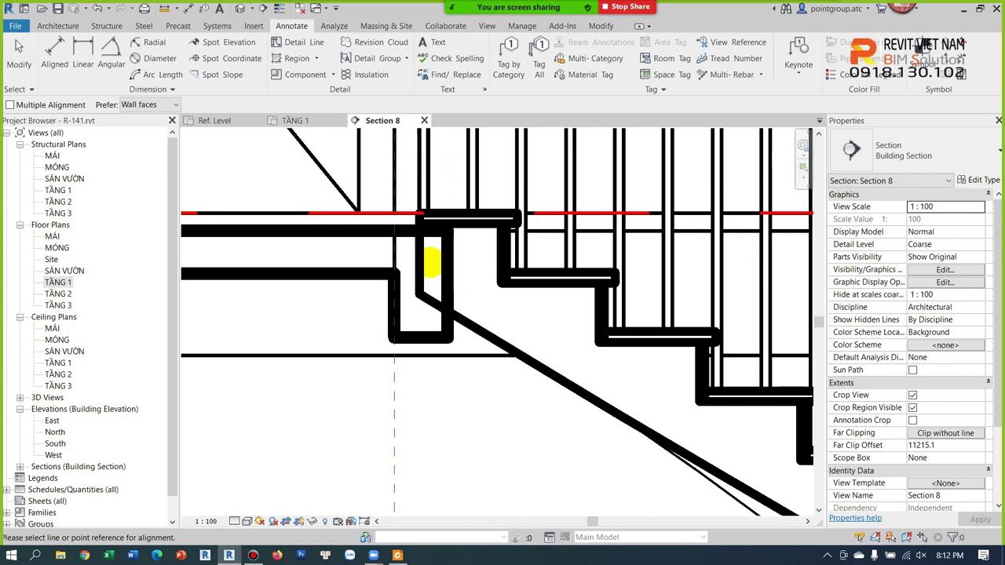
left_click(418, 261)
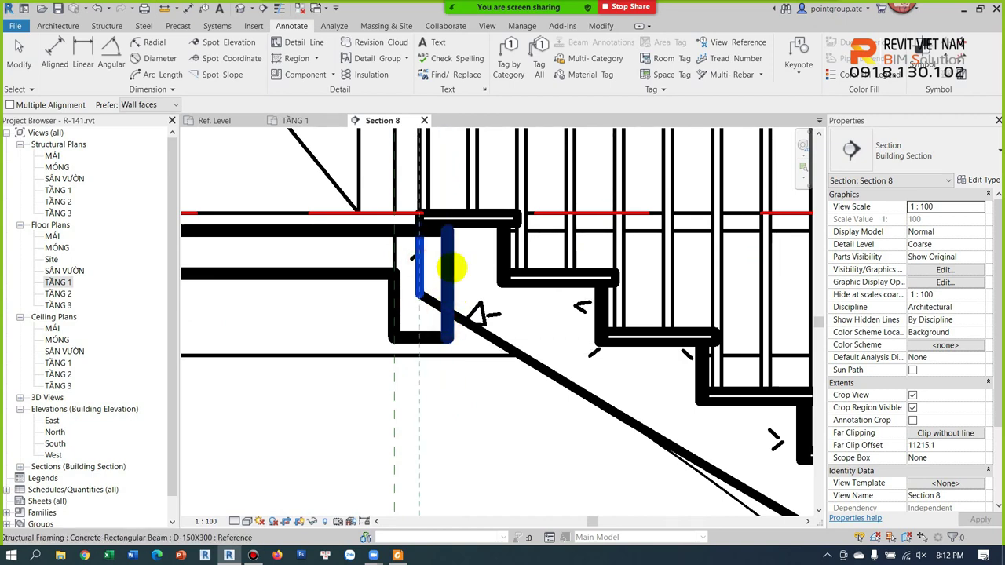
left_click(454, 267)
key("Escape")
scroll(440, 250, "down", 2)
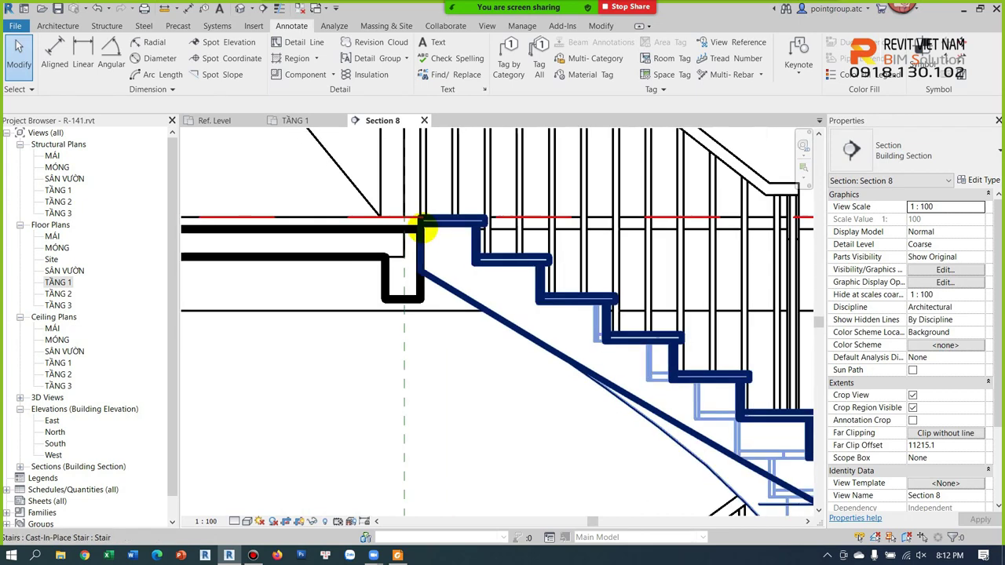
scroll(401, 223, "up", 1)
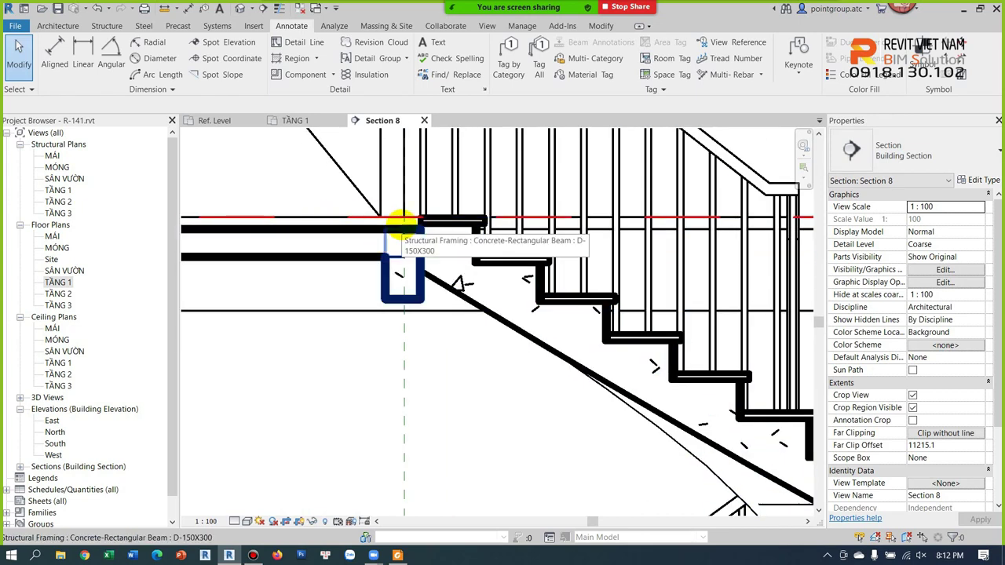